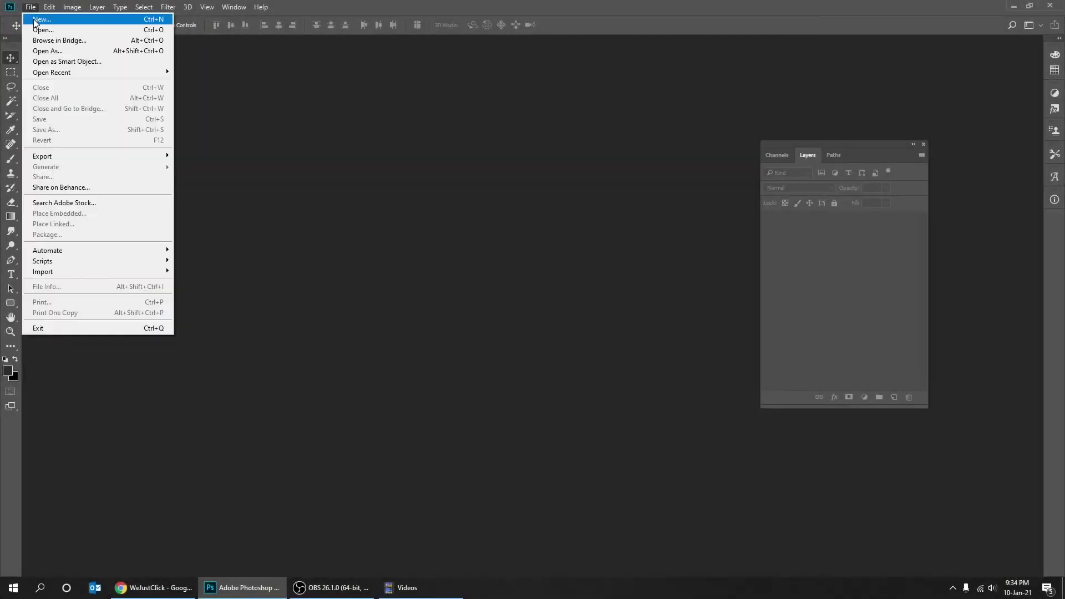
- Create a new 1920 × 1080 px white document, Untitled-1
{"action": "left_click", "coordinate": [39, 21]}
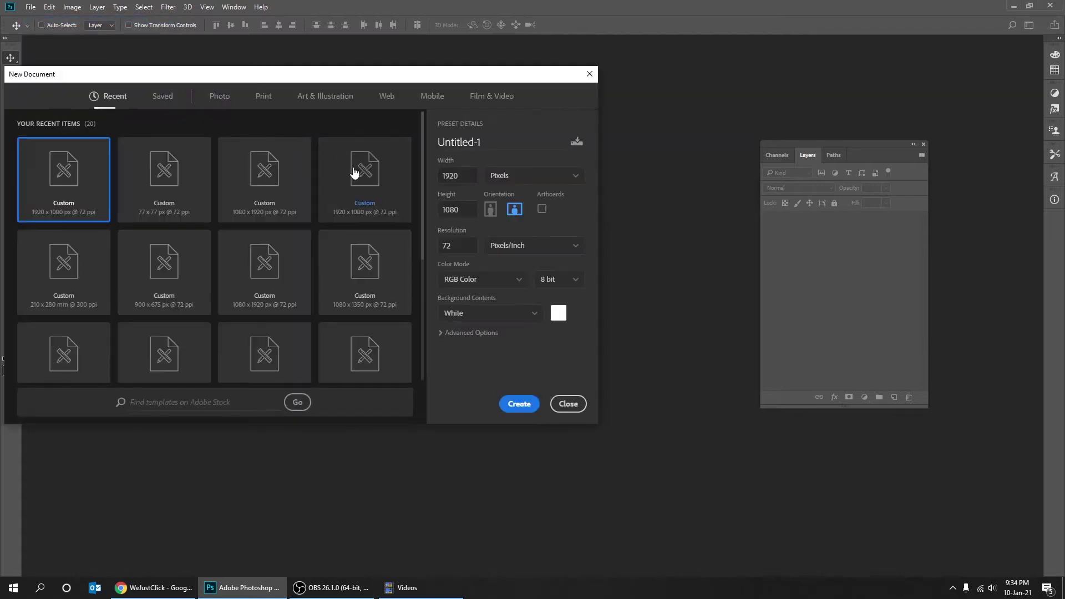
{"action": "left_click", "coordinate": [468, 177]}
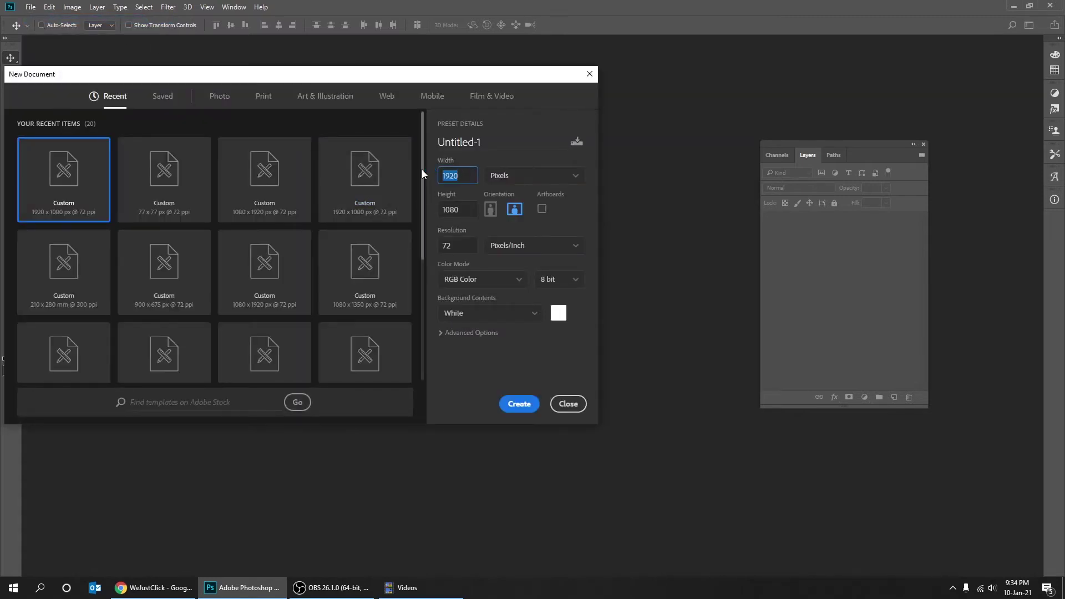
{"action": "key", "text": "BackSpace"}
{"action": "type", "text": "0"}
{"action": "key", "text": "Tab"}
{"action": "type", "text": "1080"}
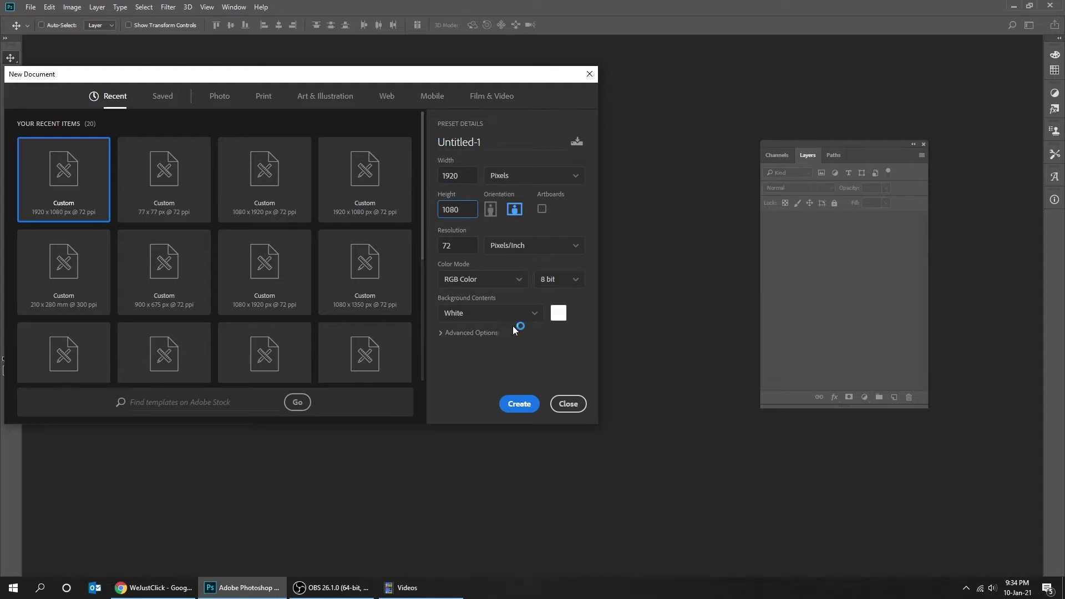
{"action": "left_click", "coordinate": [522, 405]}
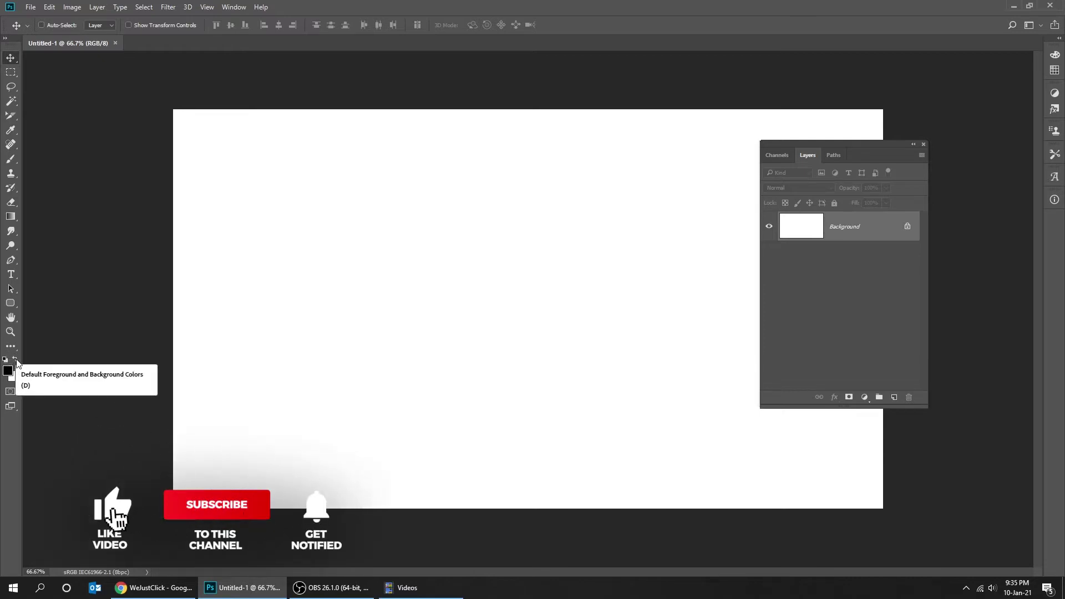
- Swap the swatches and set the foreground to dark grey #2c2c2c, with black as background
{"action": "left_click", "coordinate": [15, 360]}
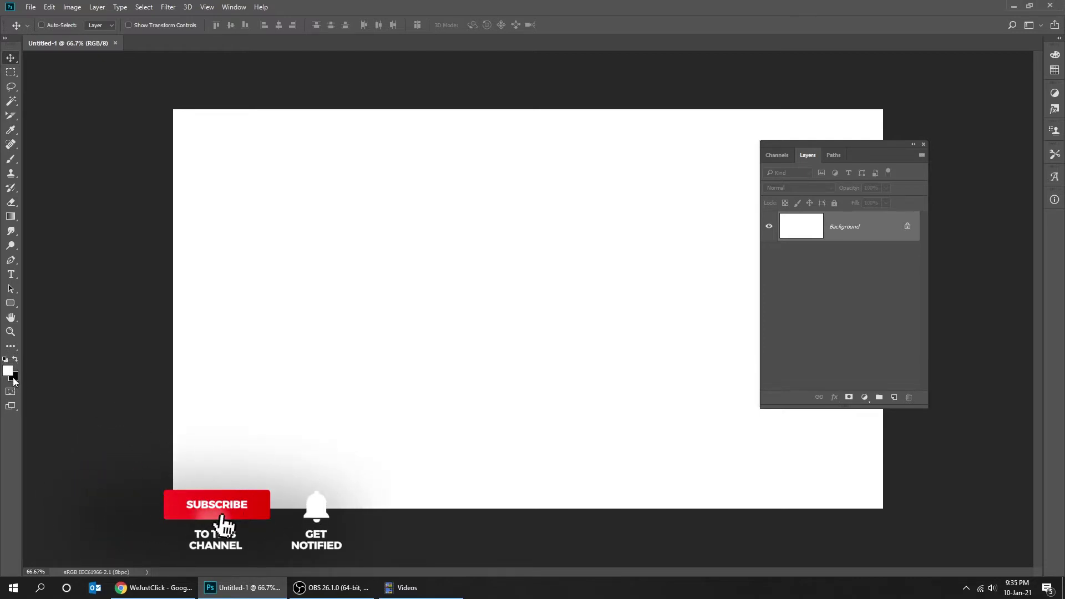
{"action": "left_click", "coordinate": [10, 371]}
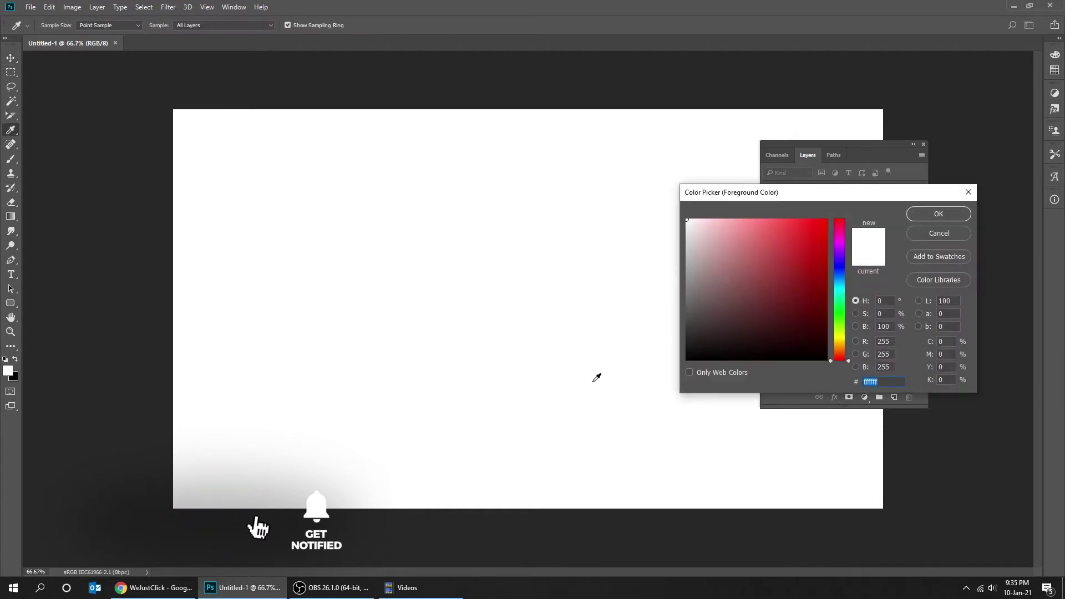
{"action": "type", "text": "2c2c2c"}
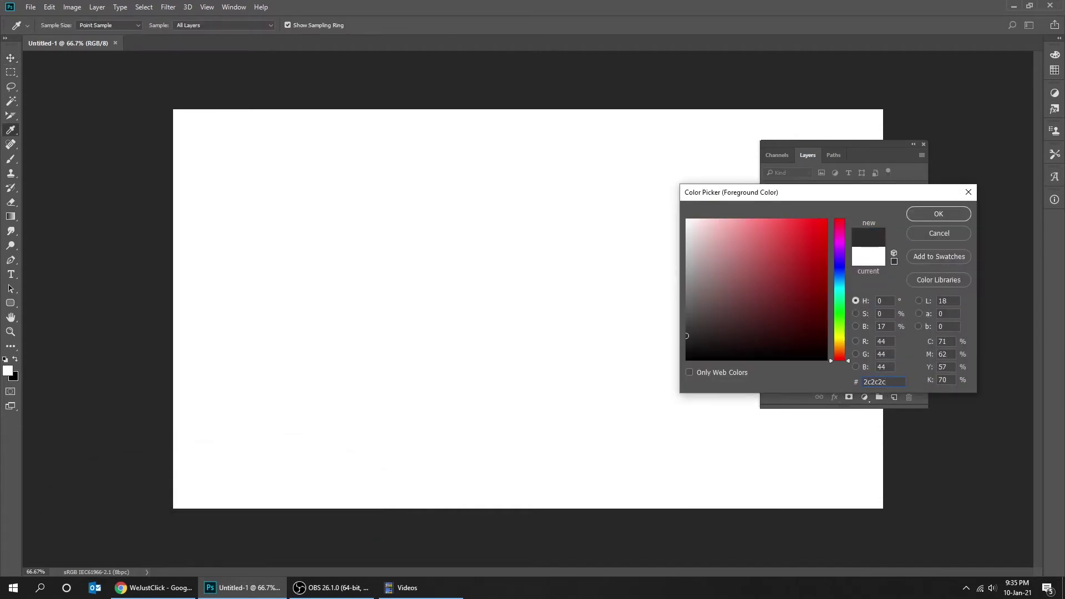
{"action": "left_click", "coordinate": [926, 217]}
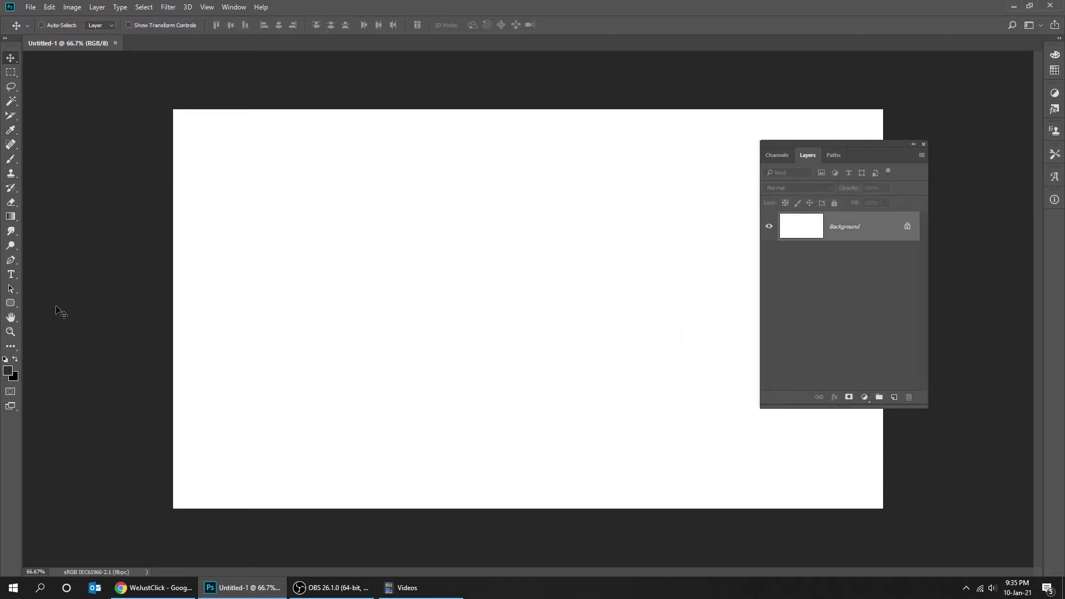
{"action": "key", "text": "g"}
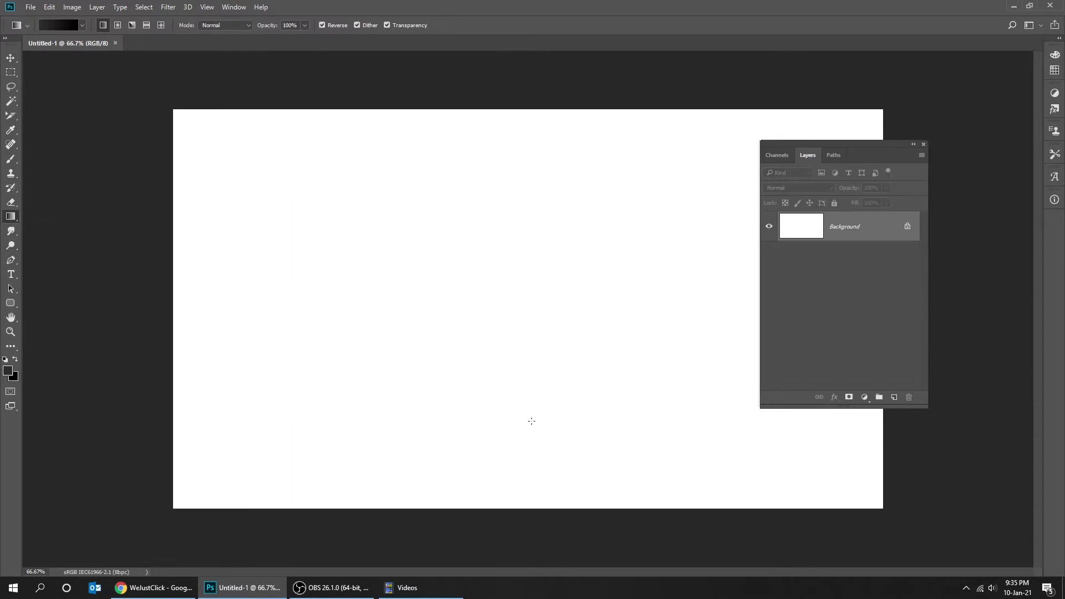
- Fill the Background layer with a vertical linear gradient, dark grey at top to black at bottom
{"action": "left_click_drag", "start_coordinate": [541, 425], "coordinate": [554, 197]}
{"action": "left_click_drag", "start_coordinate": [557, 154], "coordinate": [555, 156]}
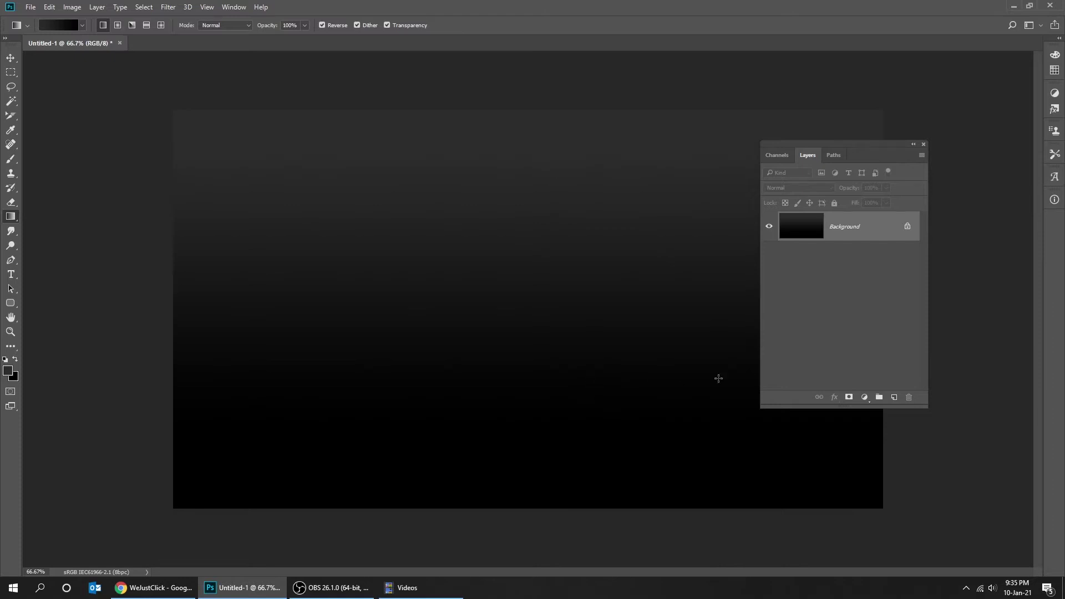
{"action": "key", "text": "v"}
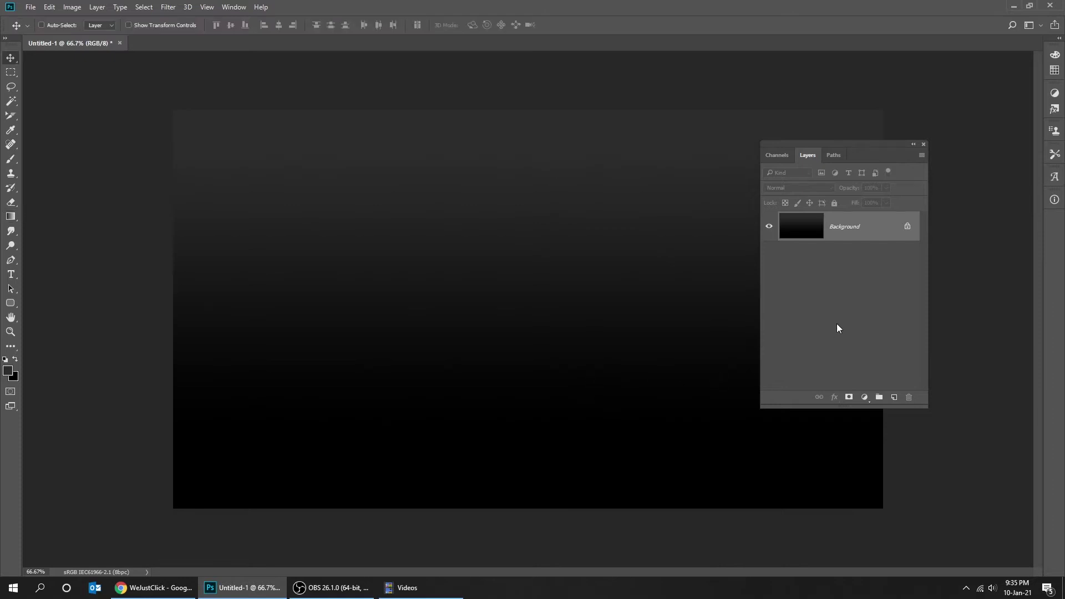
{"action": "left_click", "coordinate": [11, 274]}
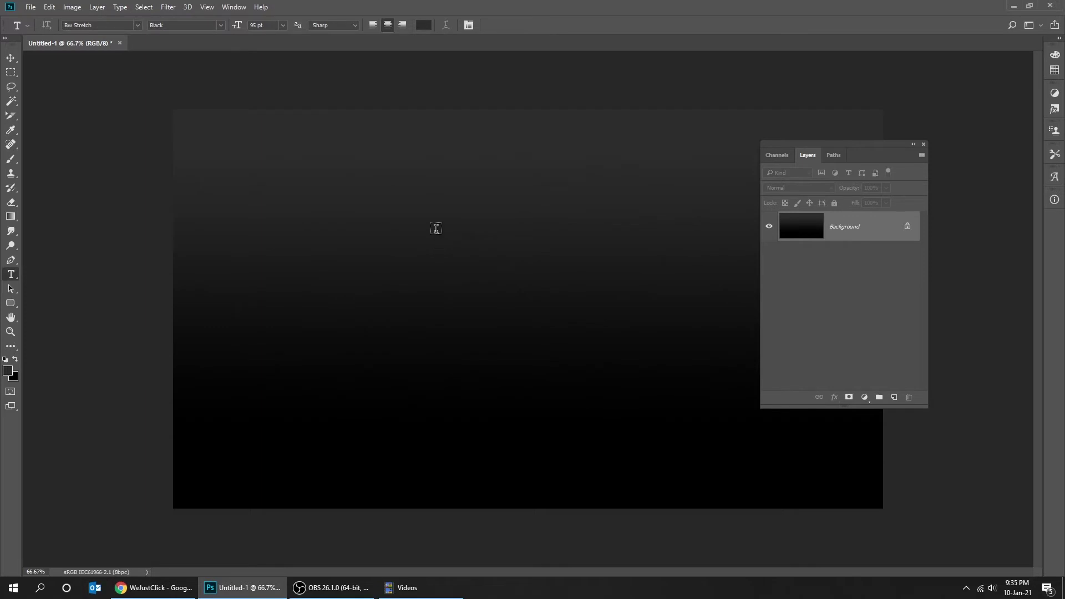
- Set the type colour to white
{"action": "left_click", "coordinate": [423, 25]}
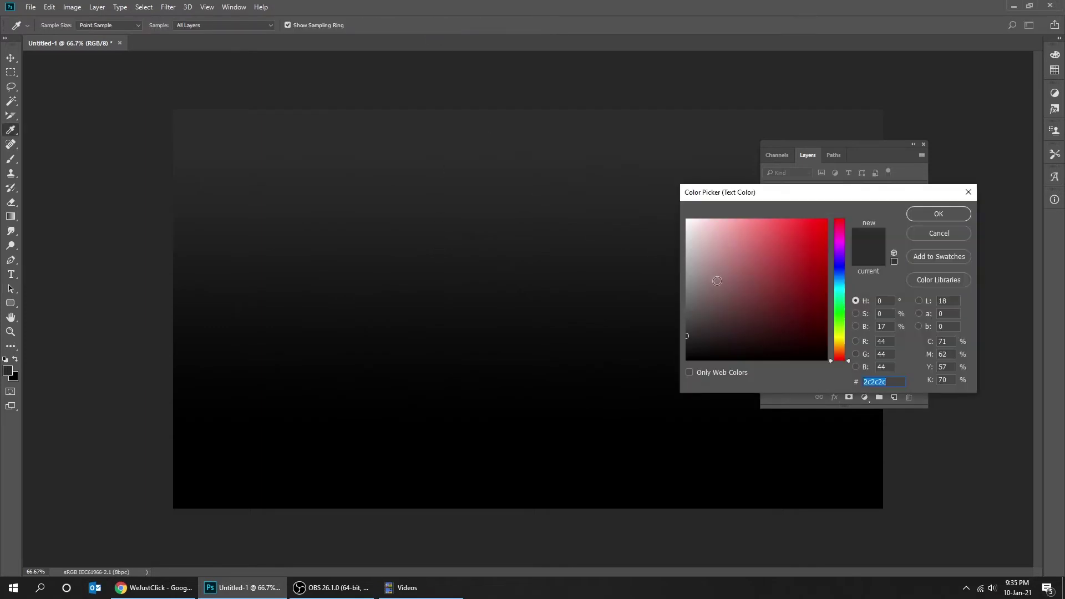
{"action": "left_click_drag", "start_coordinate": [716, 281], "coordinate": [652, 221]}
{"action": "left_click", "coordinate": [939, 214]}
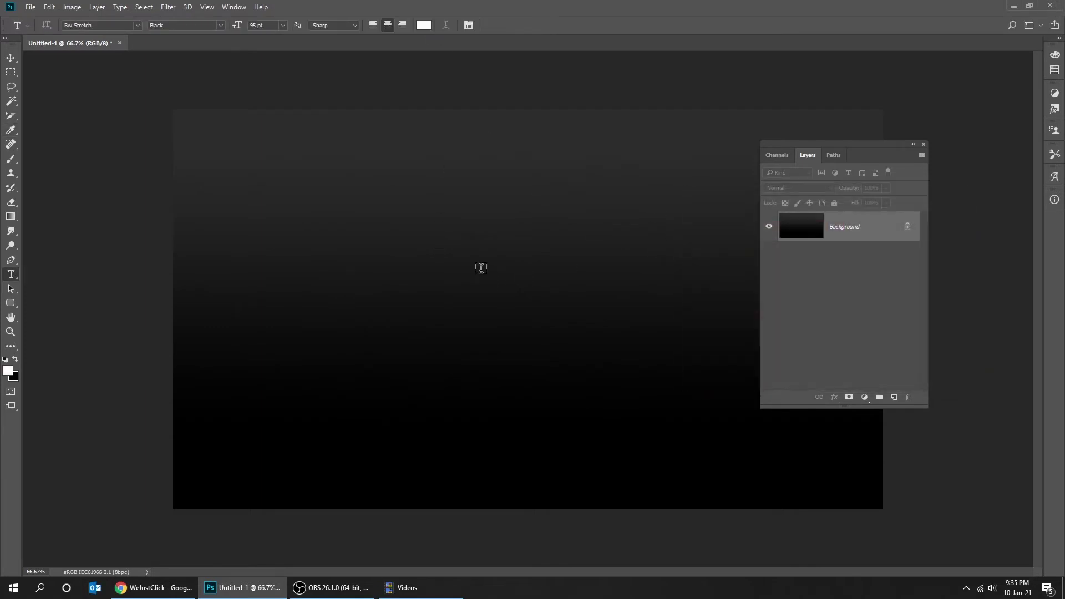
- Type 'HOW TO CREATE THIS TEXT', 'EFFECT IN', 'PHOTOSHOP' as separate lines near the centre and commit
{"action": "left_click", "coordinate": [472, 253]}
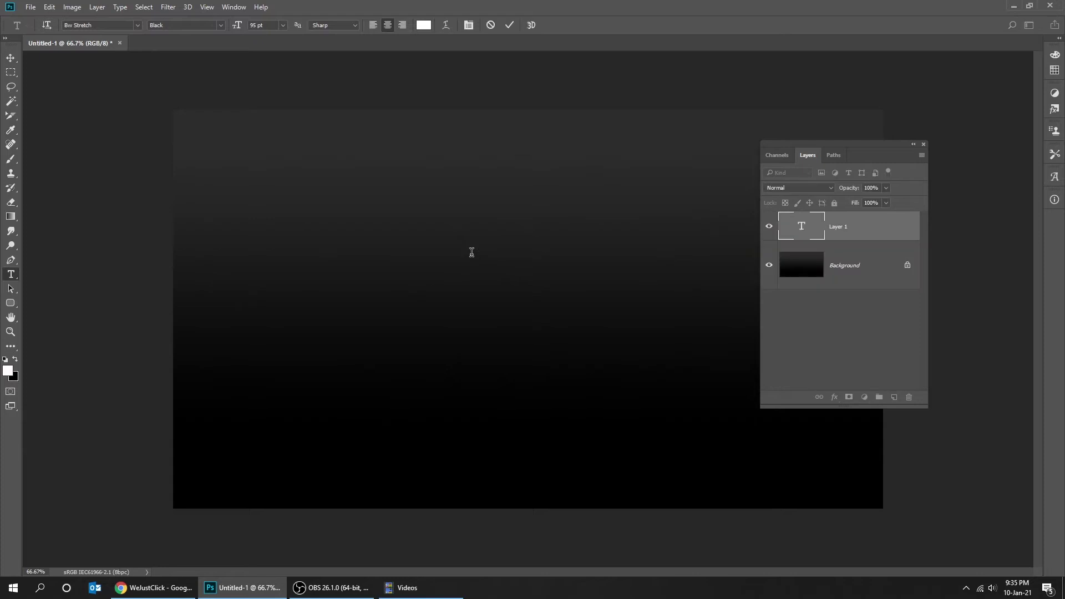
{"action": "type", "text": "HOW TO"}
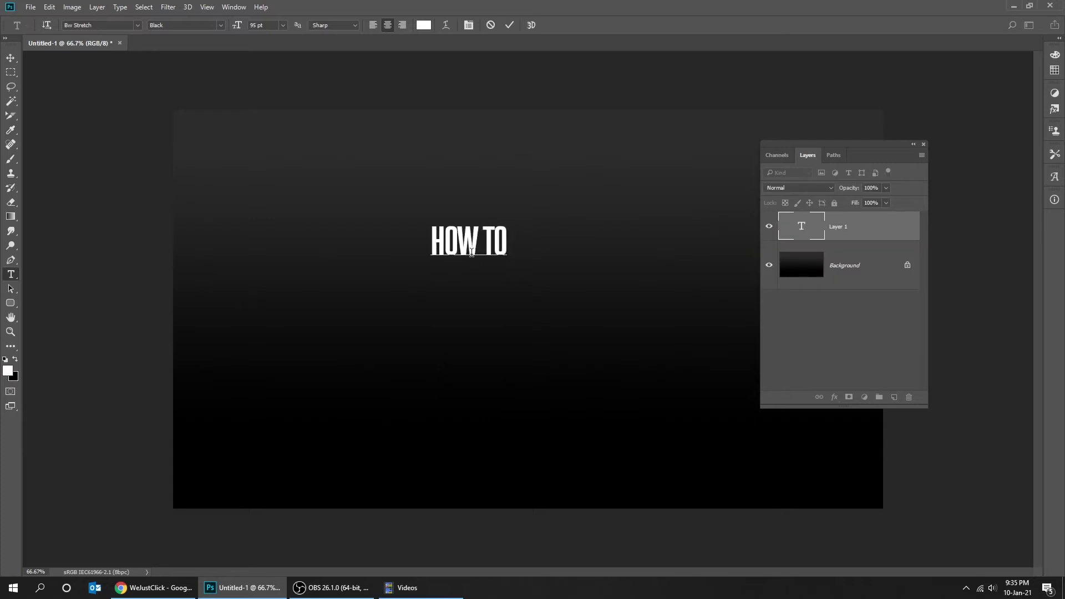
{"action": "type", "text": " CREATE "}
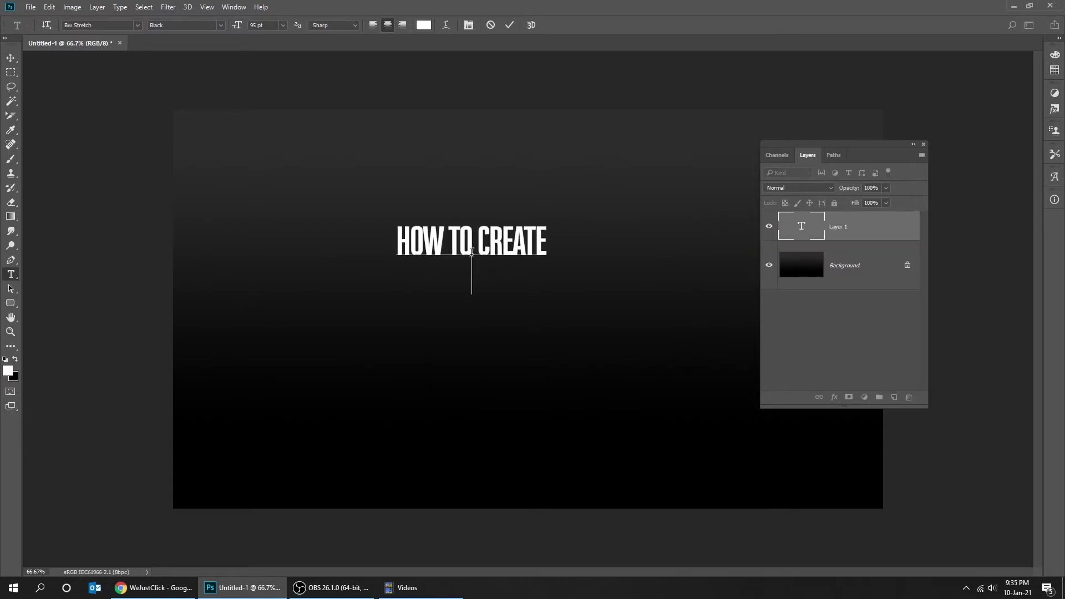
{"action": "type", "text": "THIS"}
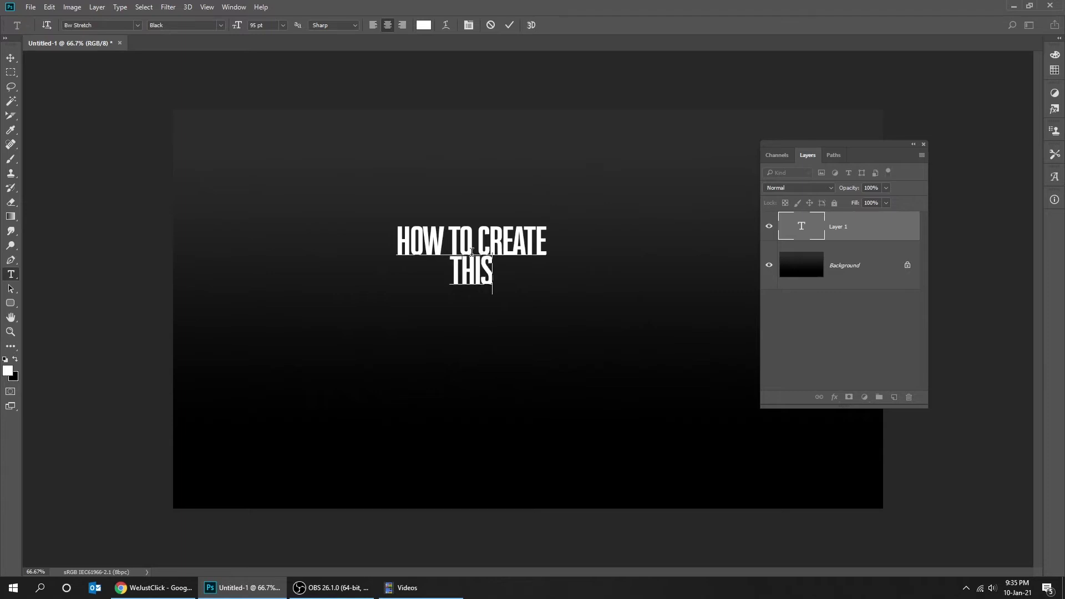
{"action": "type", "text": " TEXT"}
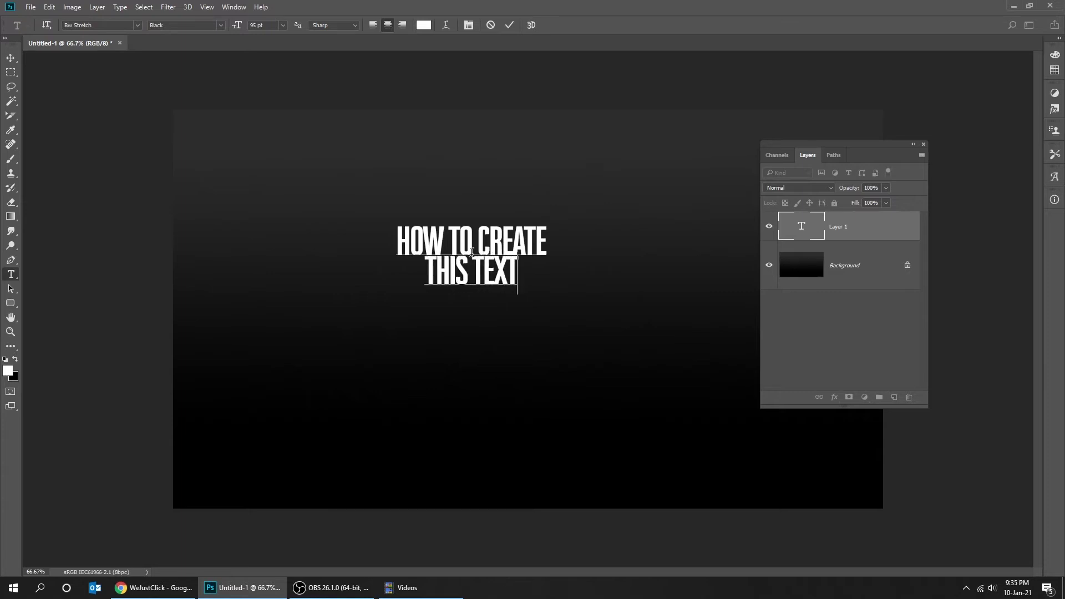
{"action": "key", "text": "Return"}
{"action": "type", "text": "EFFEC"}
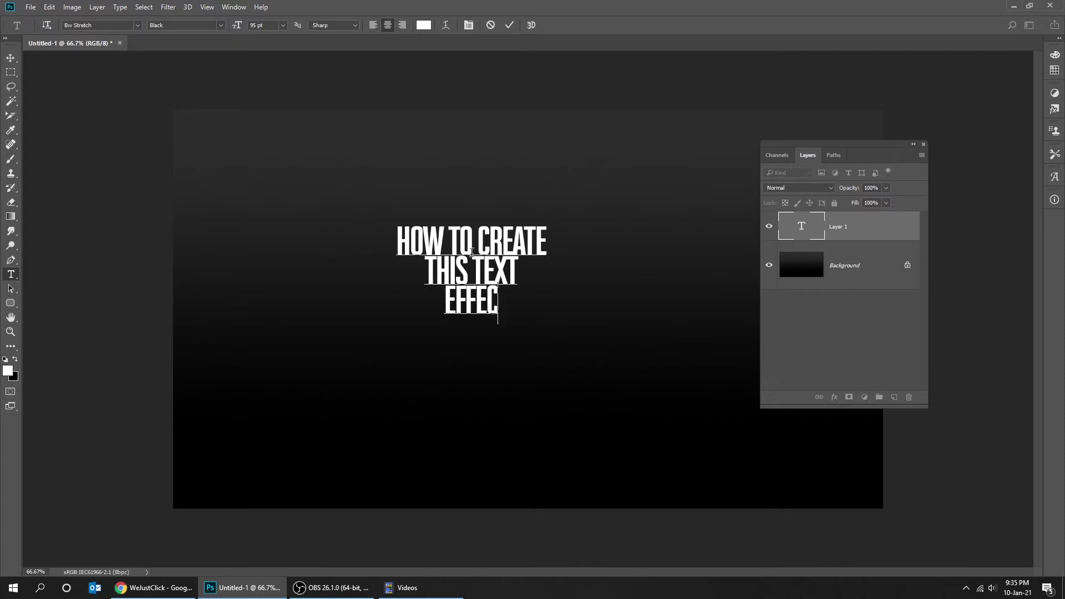
{"action": "type", "text": "T IN"}
{"action": "key", "text": "Return"}
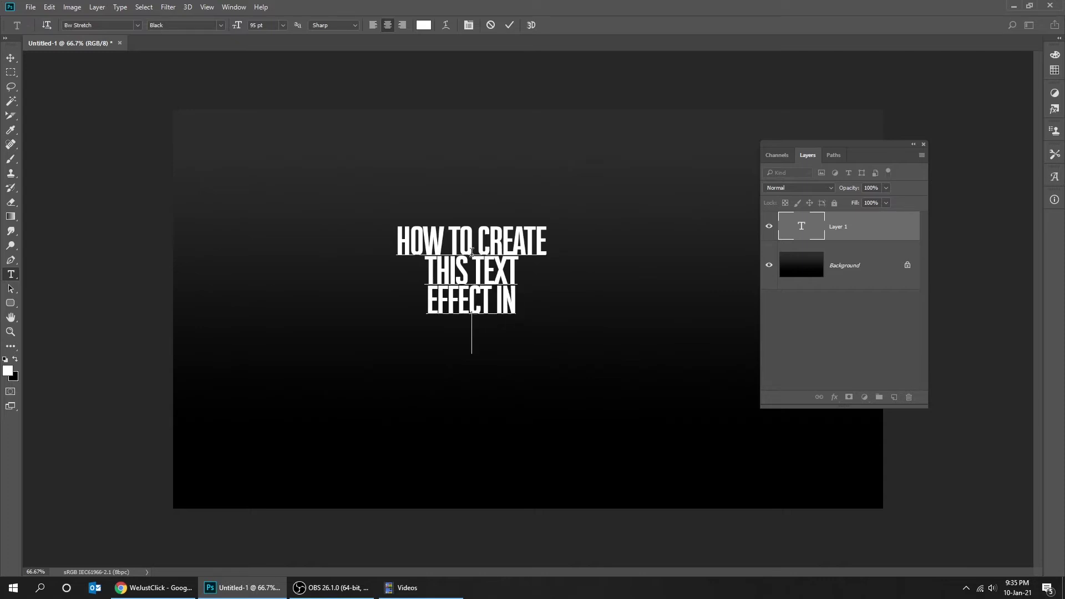
{"action": "type", "text": "PHOTOSHOP"}
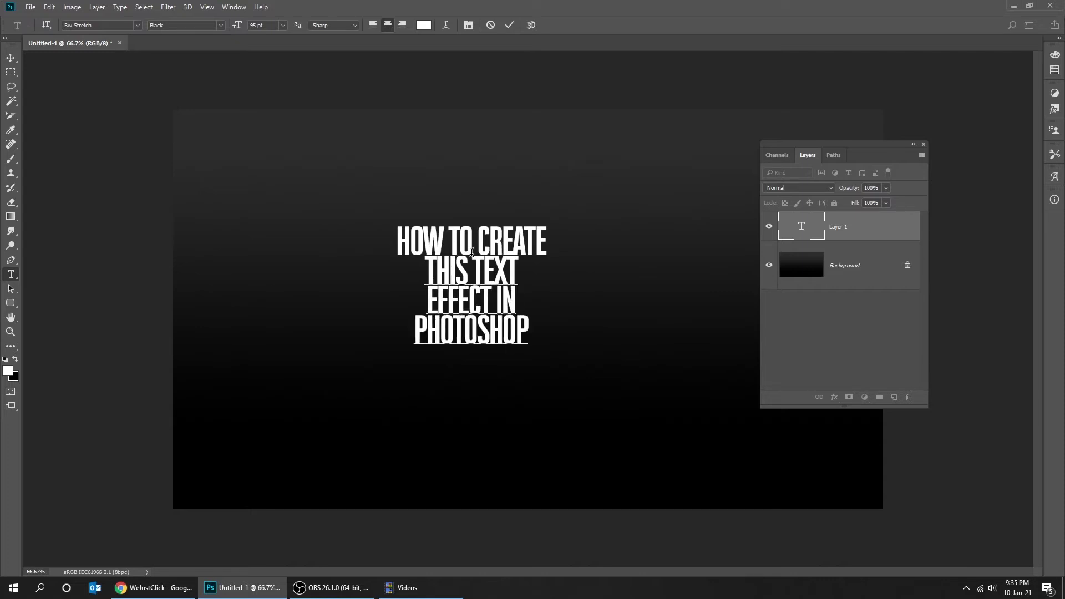
{"action": "key", "text": "ctrl+Return"}
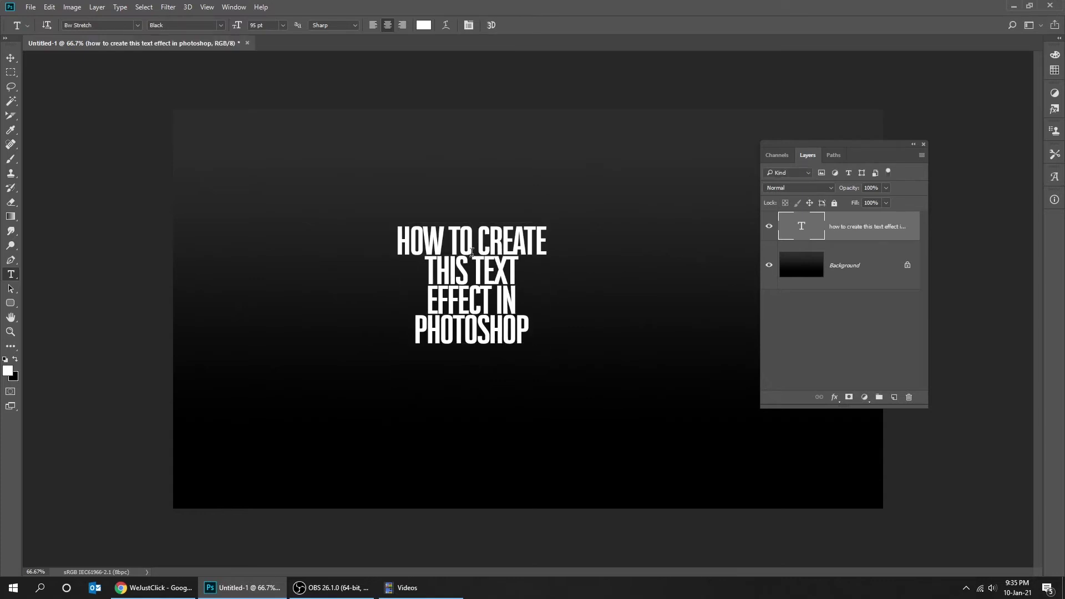
- Scale the title text up with Free Transform and apply it
{"action": "key", "text": "ctrl+t"}
{"action": "left_click_drag", "start_coordinate": [548, 355], "coordinate": [618, 400]}
{"action": "key", "text": "Return"}
{"action": "key", "text": "v"}
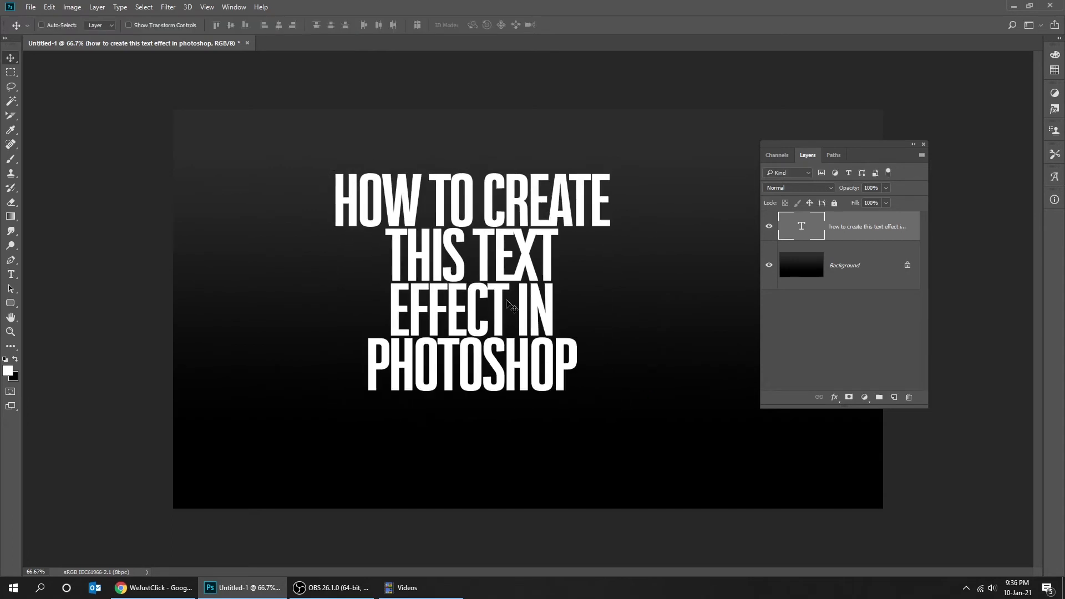
- Select all and align the title to the canvas horizontal and vertical centres, then deselect
{"action": "left_click_drag", "start_coordinate": [815, 146], "coordinate": [868, 142]}
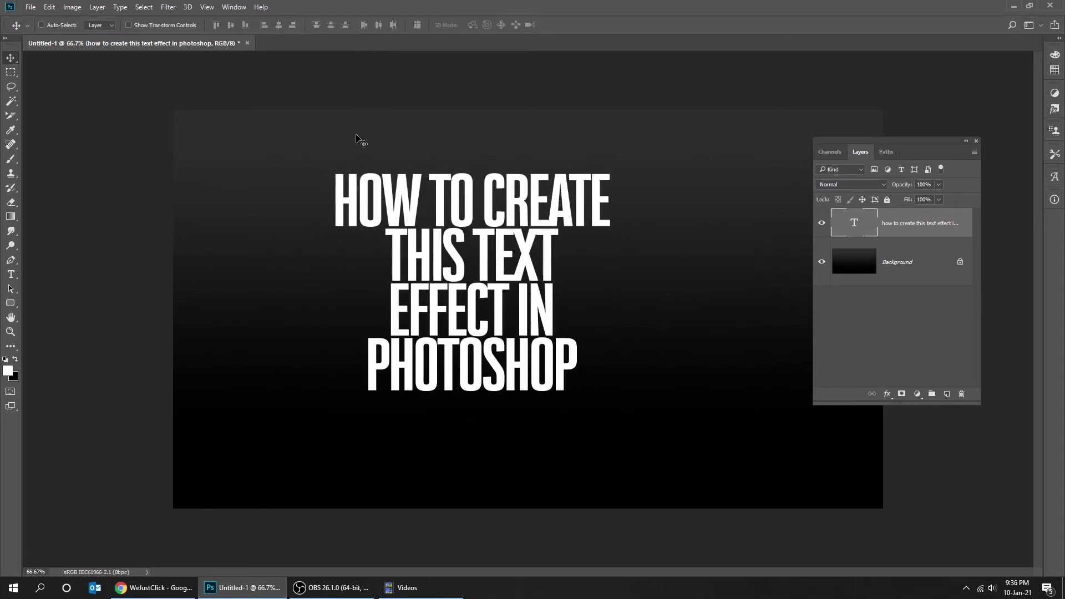
{"action": "key", "text": "ctrl"}
{"action": "key", "text": "ctrl+a"}
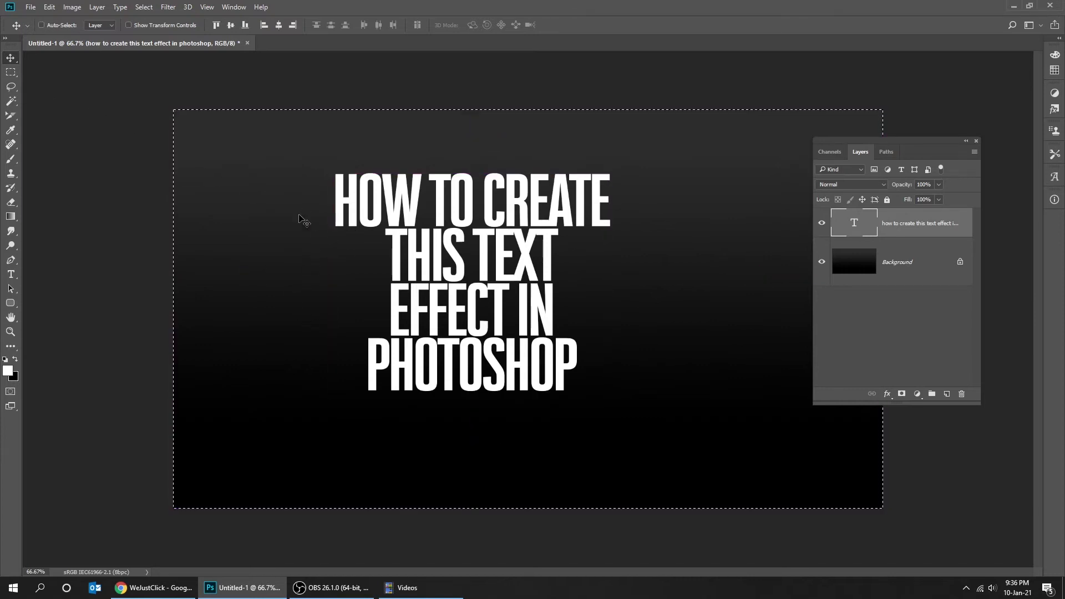
{"action": "left_click", "coordinate": [279, 25]}
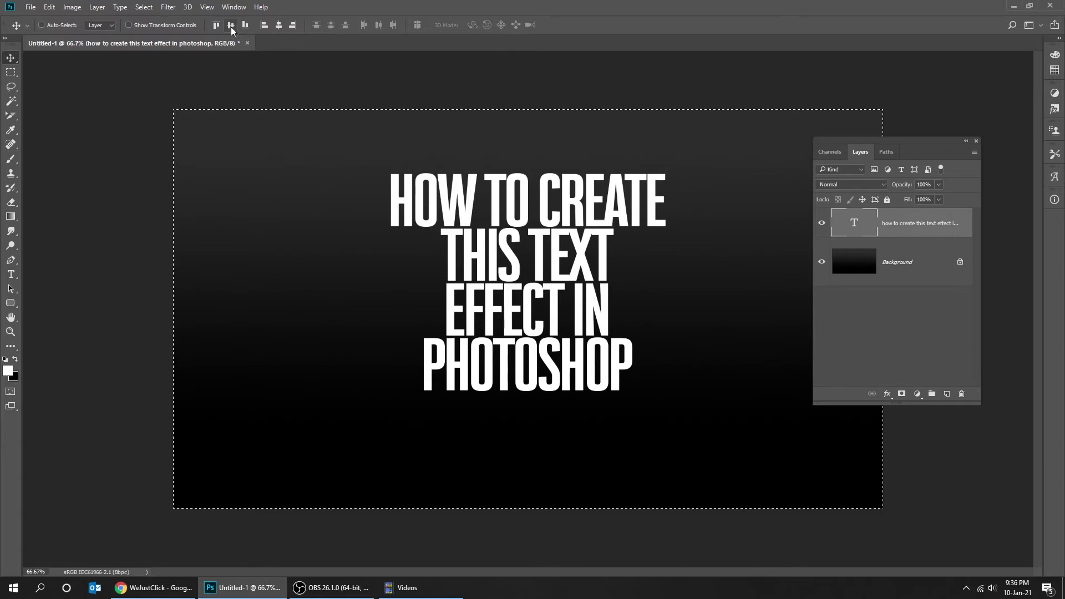
{"action": "left_click", "coordinate": [231, 26]}
{"action": "key", "text": "m"}
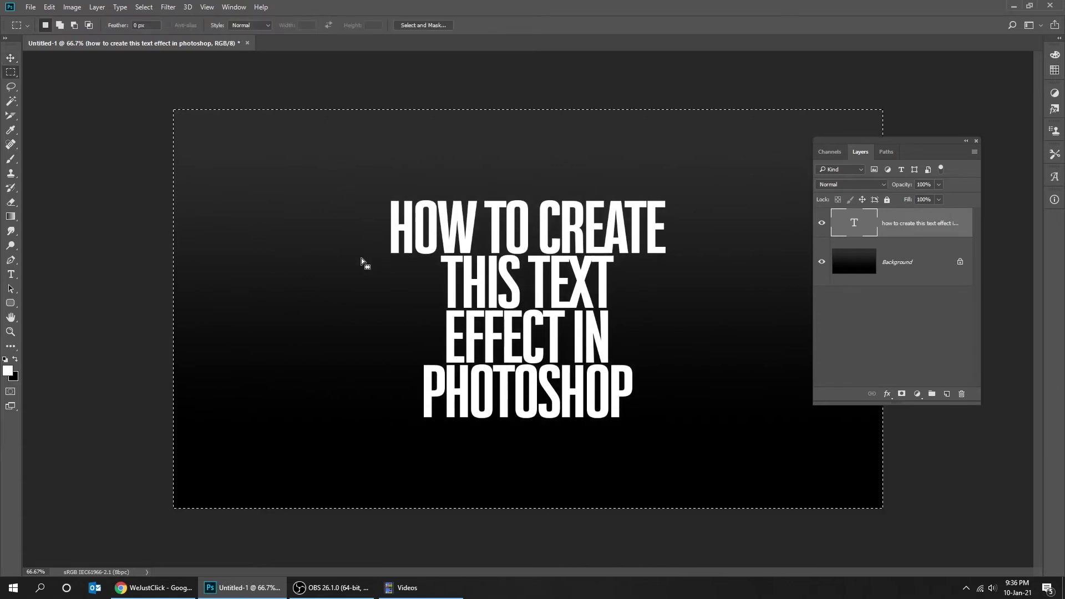
{"action": "key", "text": "ctrl+d"}
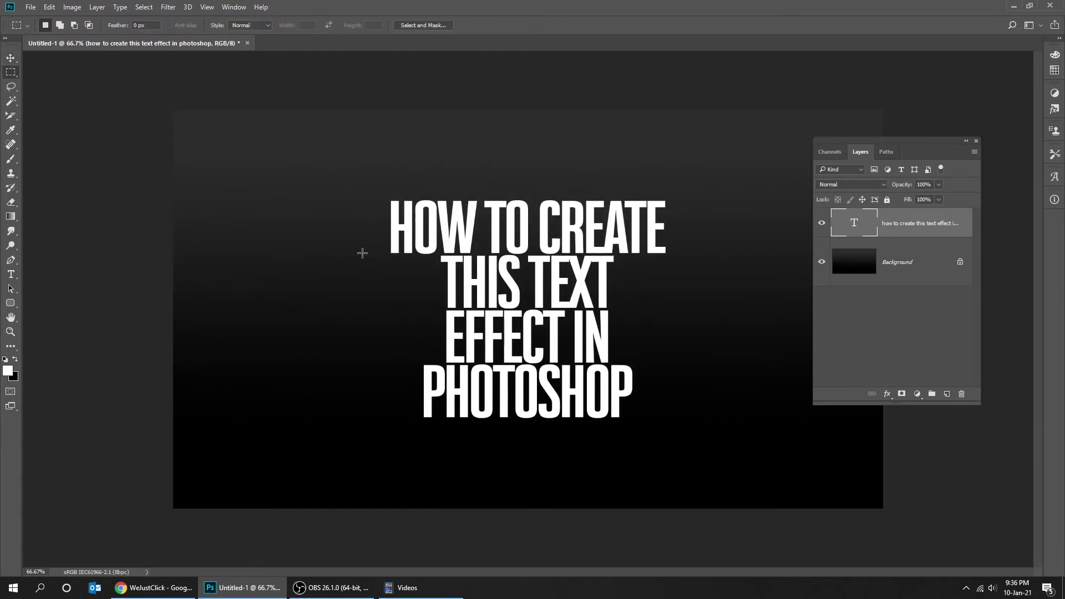
- Add Bevel & Emboss to the text: Inner Bevel, Smooth, 32% depth, direction Up, 7 px size
{"action": "left_click", "coordinate": [887, 394]}
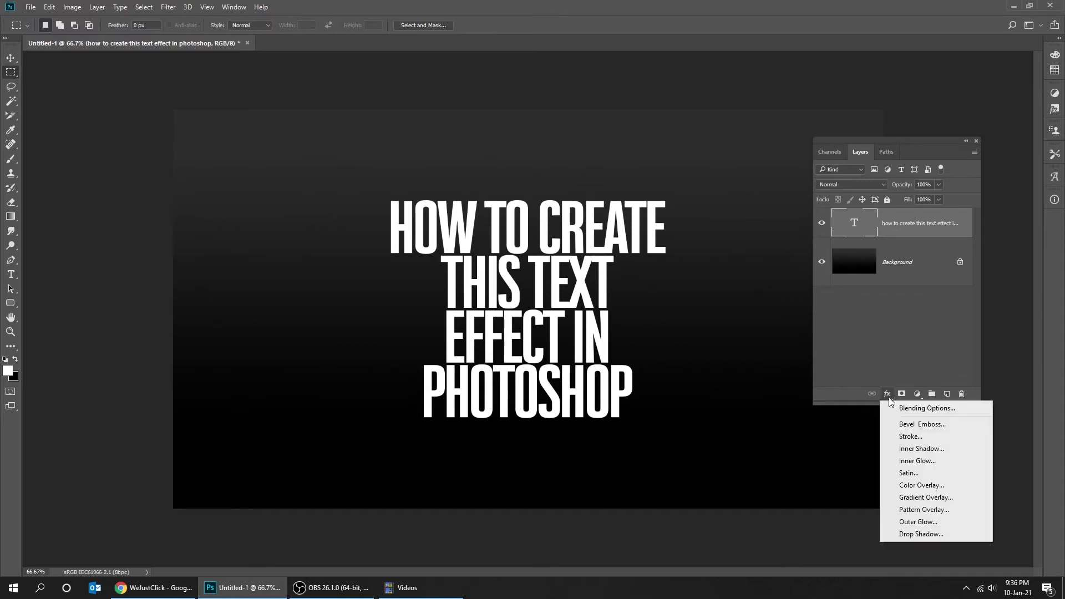
{"action": "left_click", "coordinate": [923, 425]}
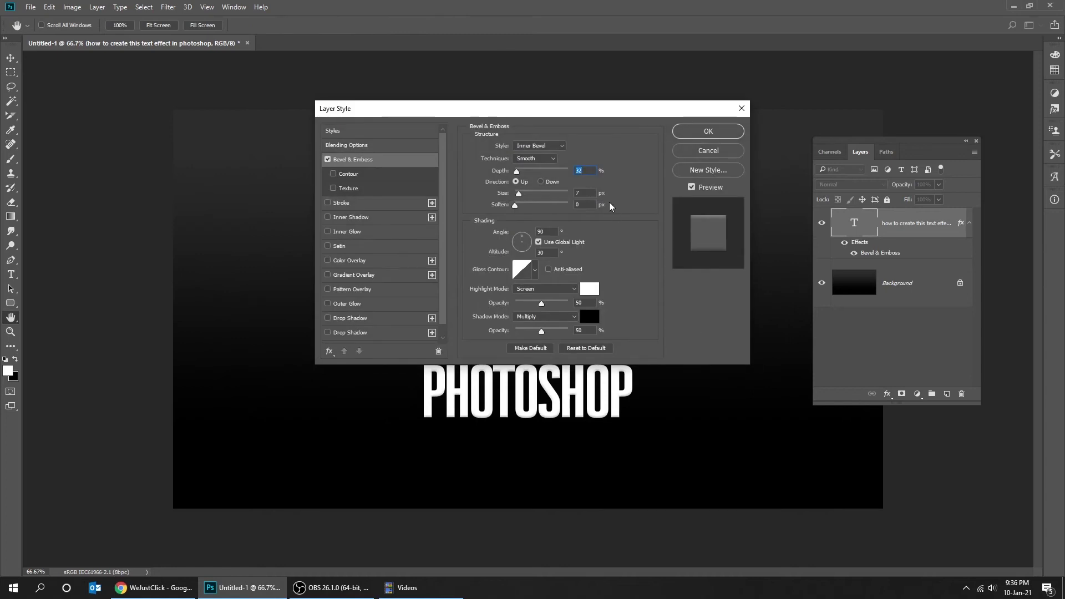
{"action": "left_click_drag", "start_coordinate": [588, 113], "coordinate": [302, 167]}
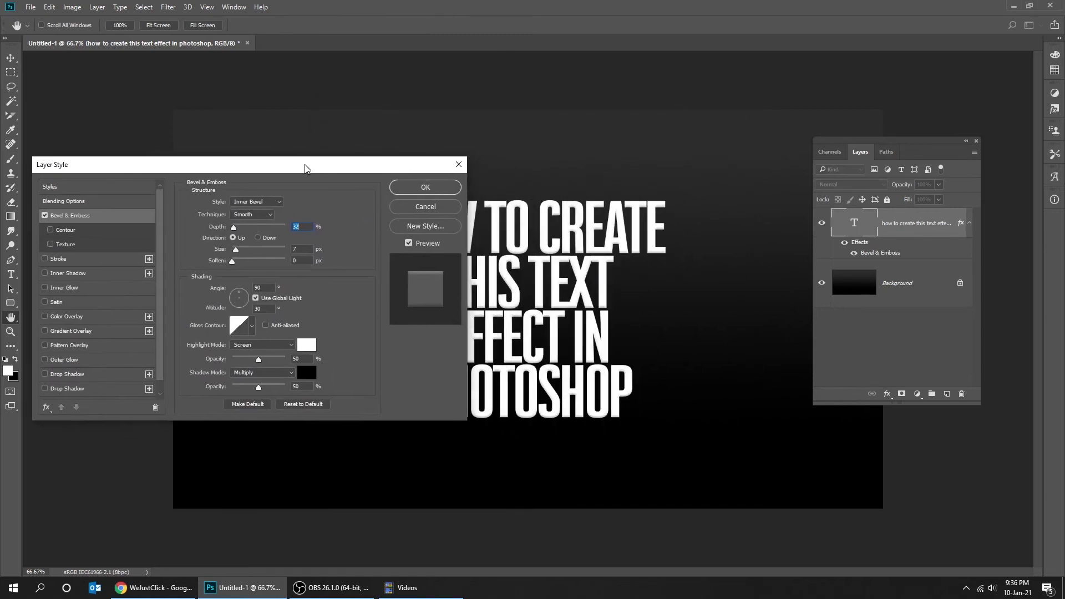
{"action": "left_click", "coordinate": [267, 204]}
{"action": "left_click", "coordinate": [268, 217]}
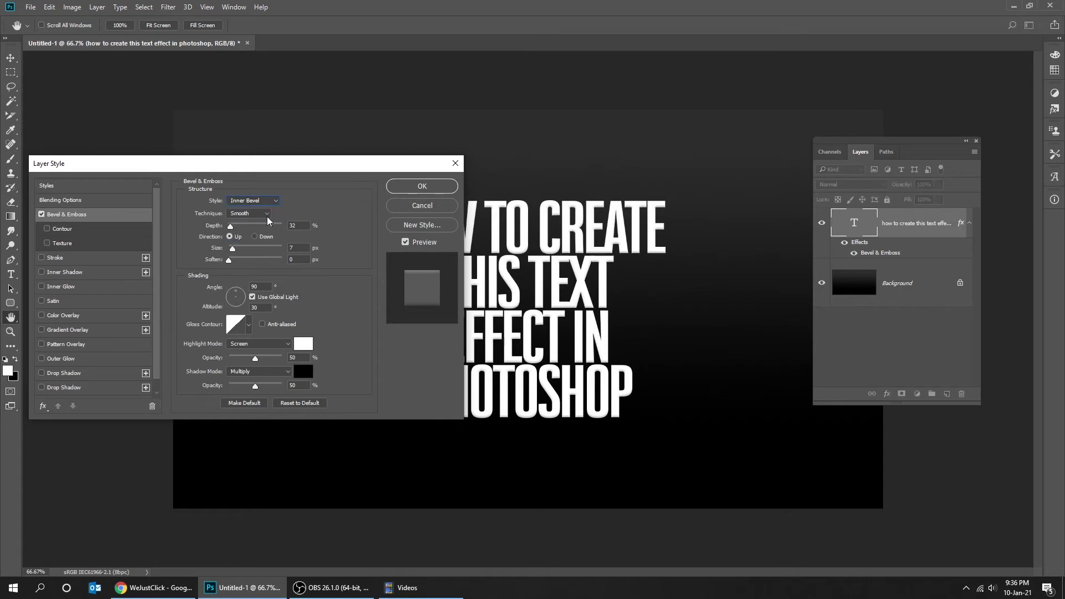
{"action": "left_click", "coordinate": [251, 214]}
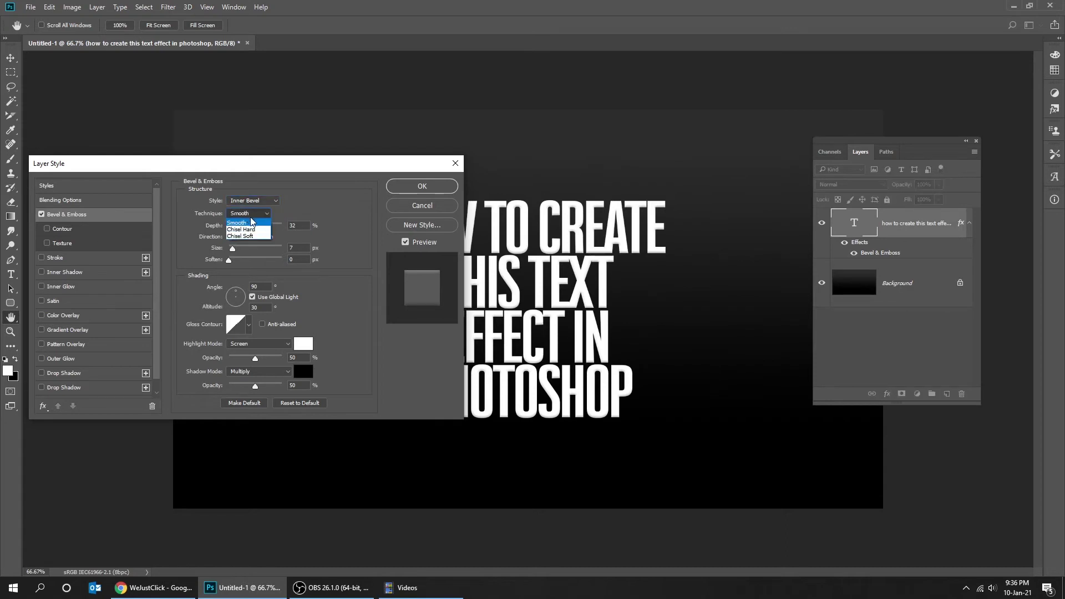
{"action": "left_click", "coordinate": [252, 222]}
{"action": "key", "text": "Tab"}
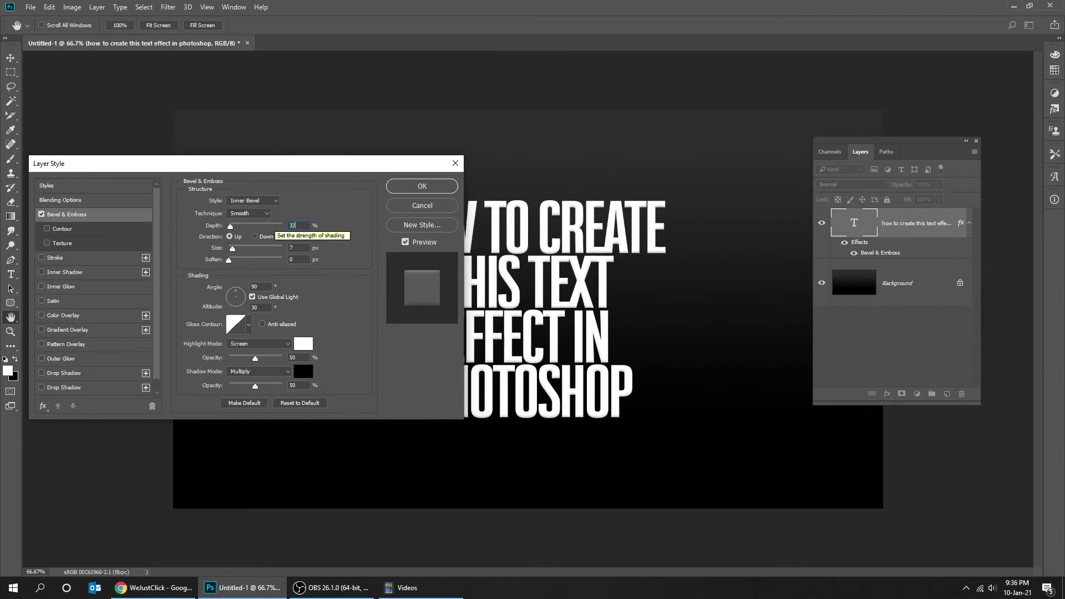
{"action": "left_click", "coordinate": [294, 225]}
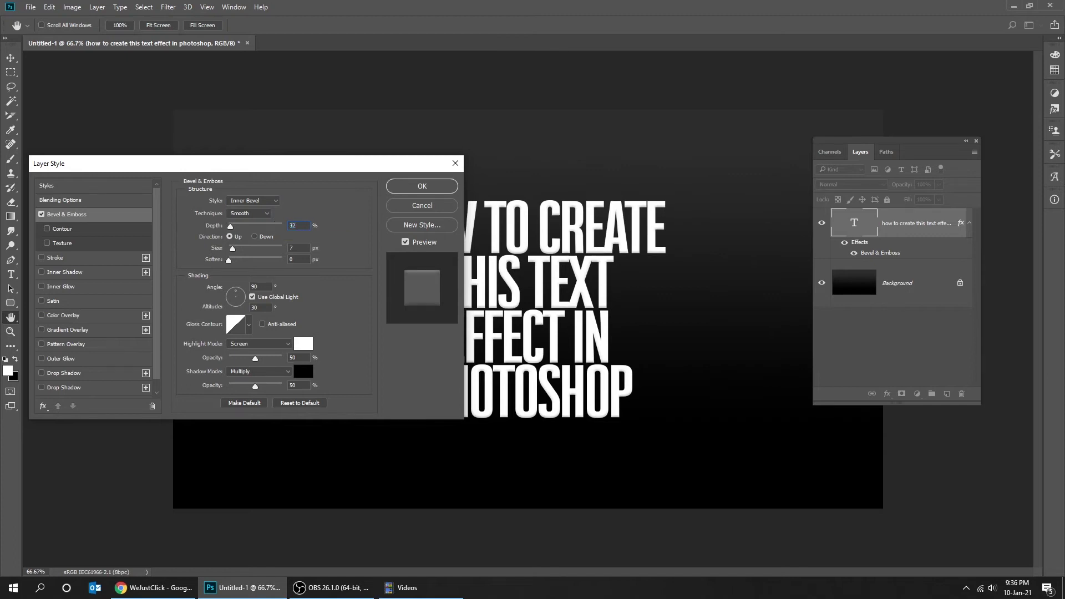
{"action": "left_click", "coordinate": [229, 236]}
{"action": "key", "text": "Tab"}
- Set the bevel soften to 0 and add a Gradient Overlay, accepting the gradient in the editor
{"action": "left_click", "coordinate": [290, 259]}
{"action": "type", "text": "0"}
{"action": "left_click", "coordinate": [76, 330]}
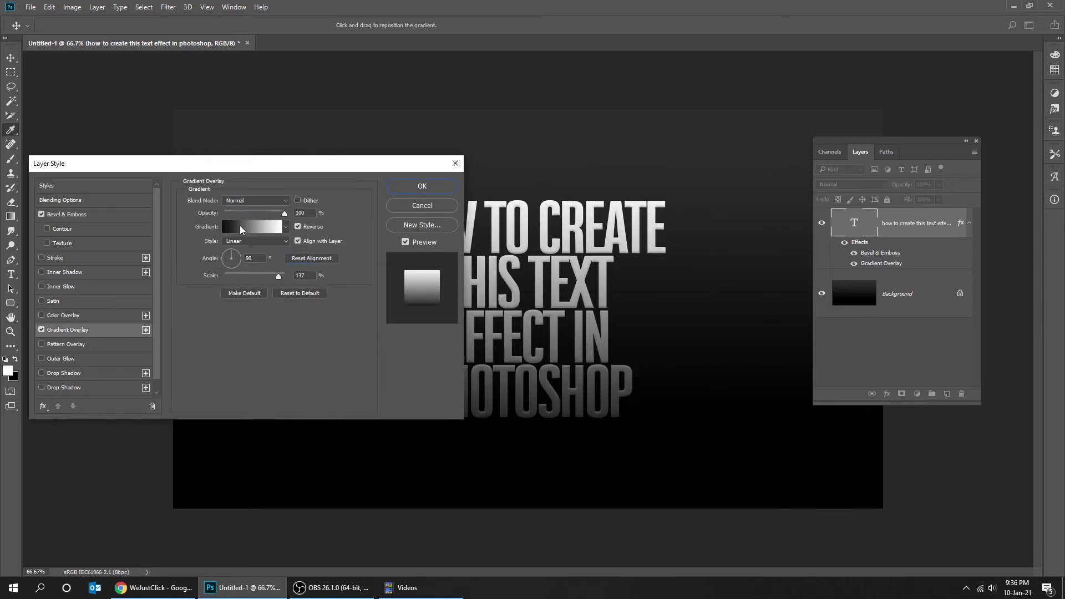
{"action": "left_click", "coordinate": [240, 226]}
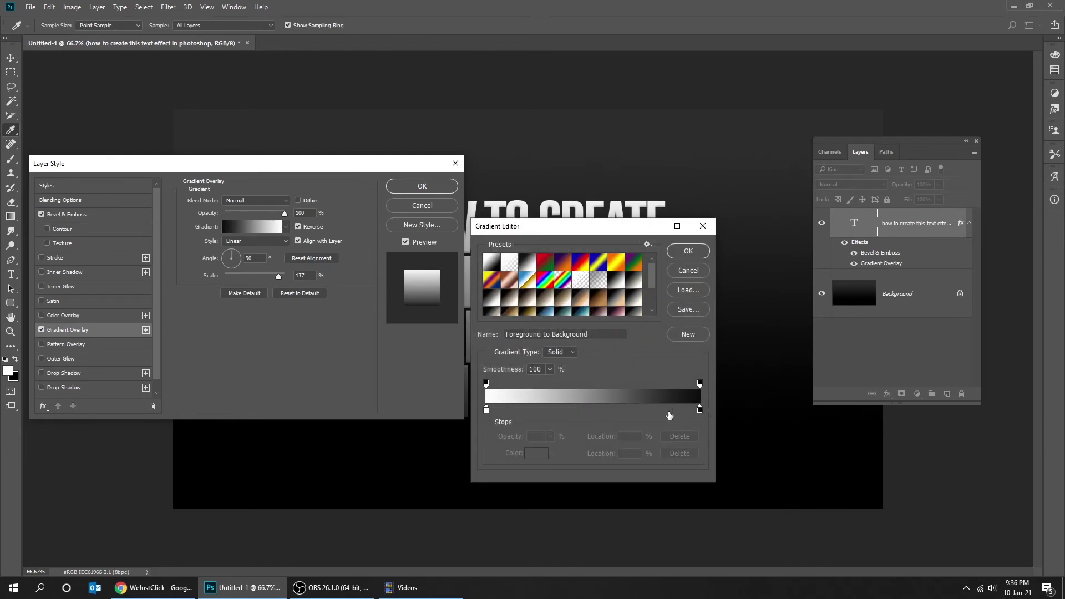
{"action": "left_click", "coordinate": [688, 252]}
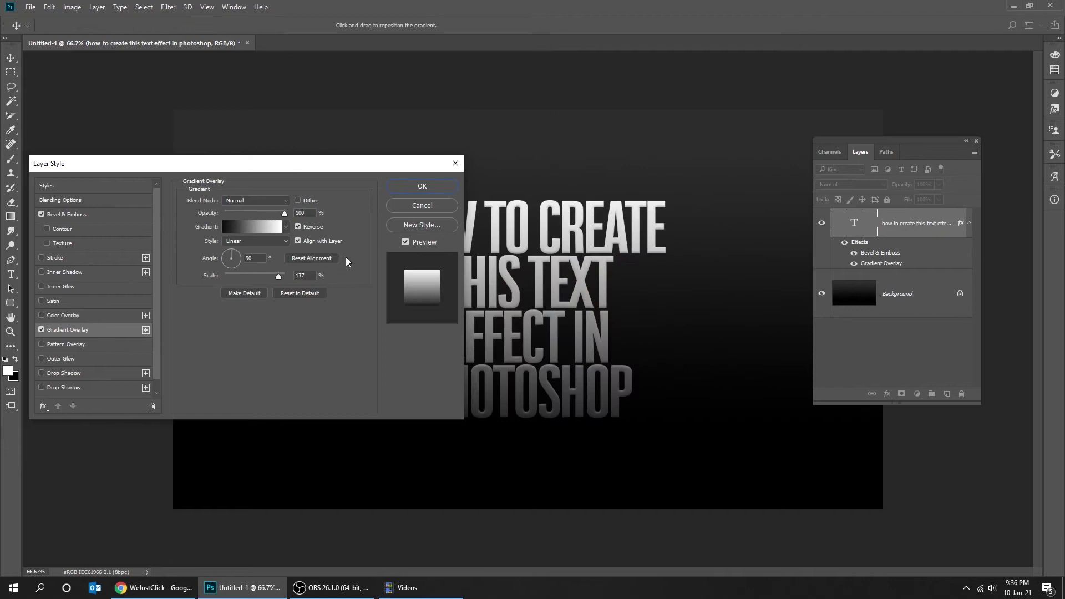
- Reverse the gradient overlay, keeping Linear style at 90° angle and 137% scale
{"action": "left_click", "coordinate": [298, 226]}
{"action": "left_click", "coordinate": [299, 226]}
{"action": "left_click", "coordinate": [217, 259]}
{"action": "key", "text": "Right"}
- Add a drop shadow: 46% opacity, 120° angle, 21 px distance, 0% spread, 35 px size
{"action": "left_click", "coordinate": [100, 375]}
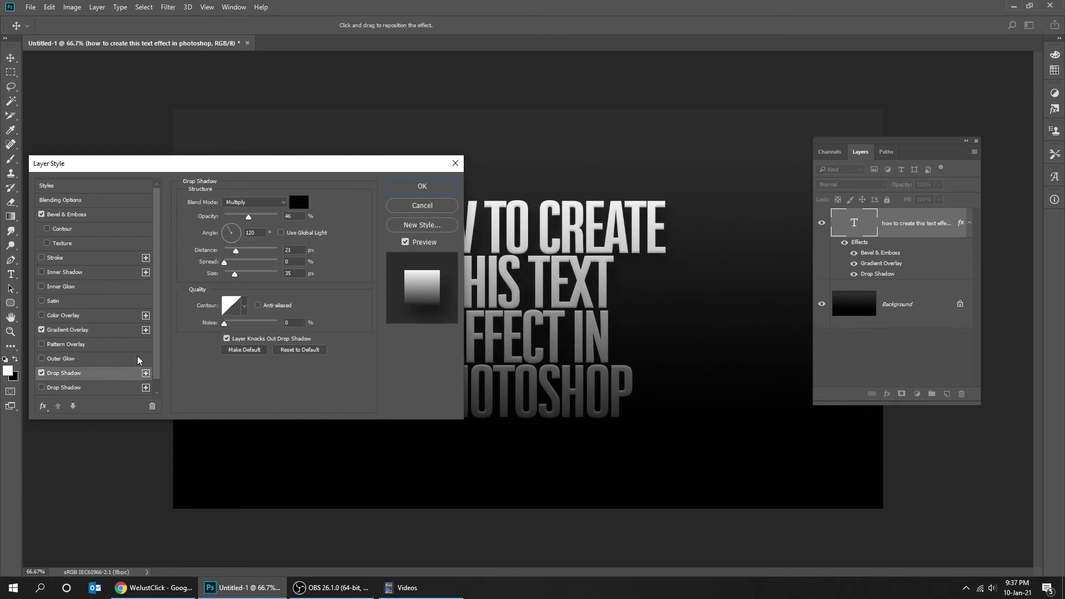
{"action": "left_click", "coordinate": [296, 215]}
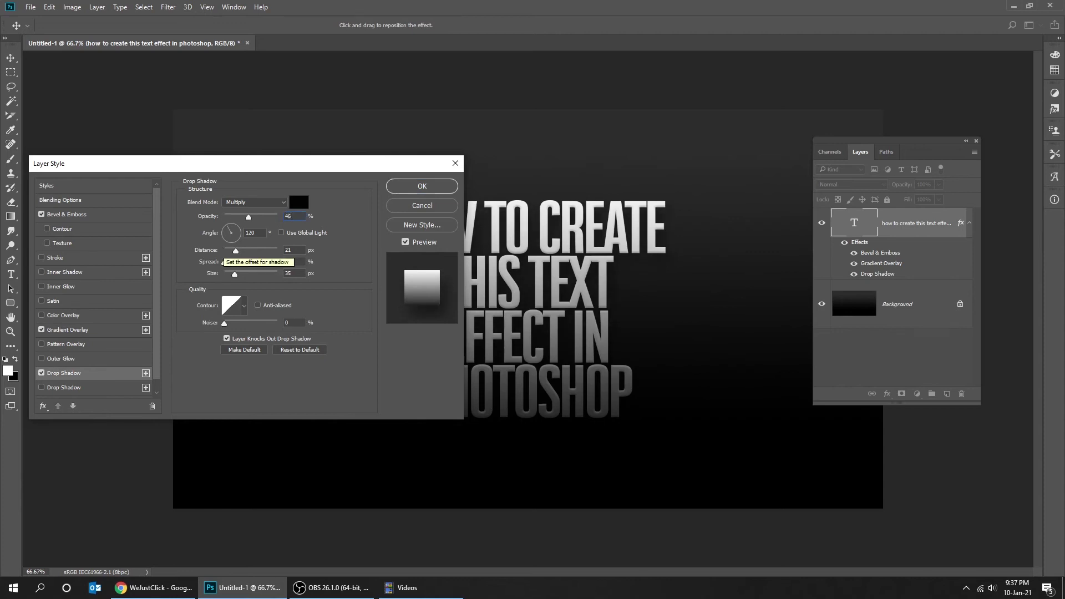
{"action": "left_click", "coordinate": [256, 232]}
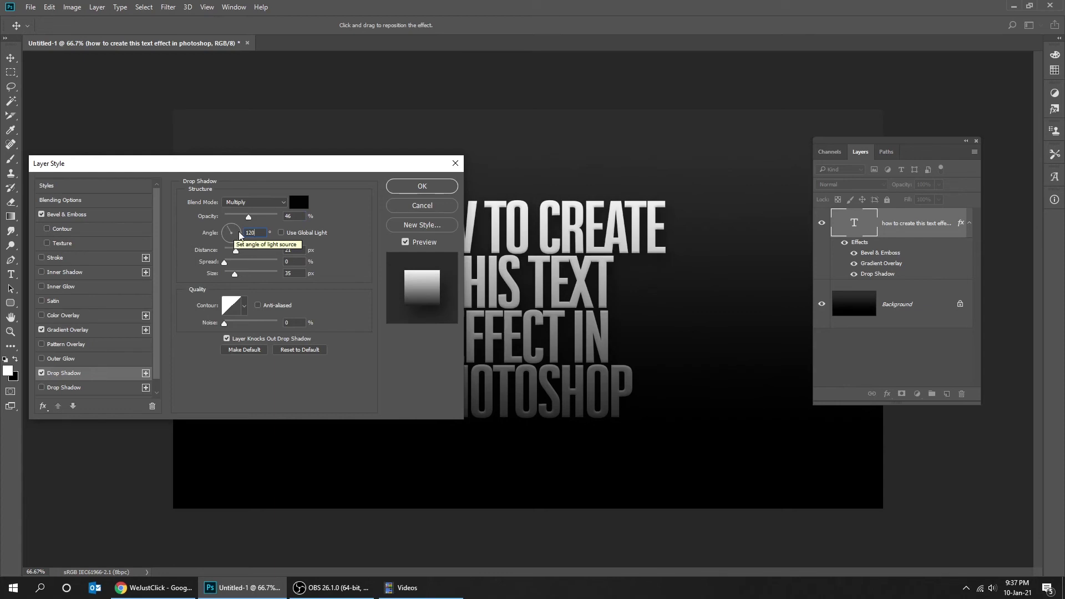
{"action": "left_click", "coordinate": [299, 251]}
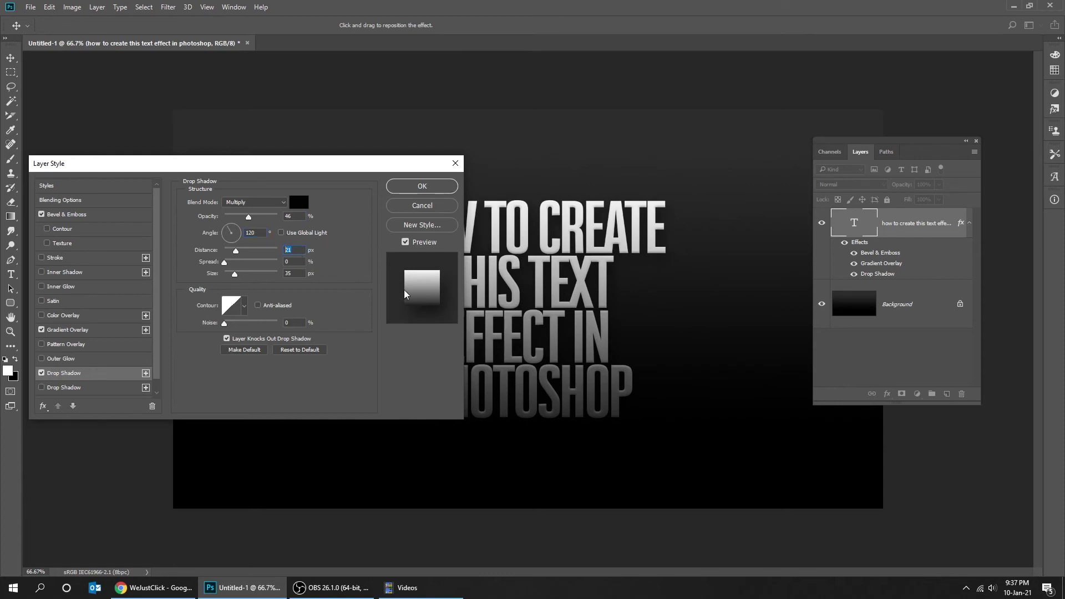
{"action": "type", "text": "21"}
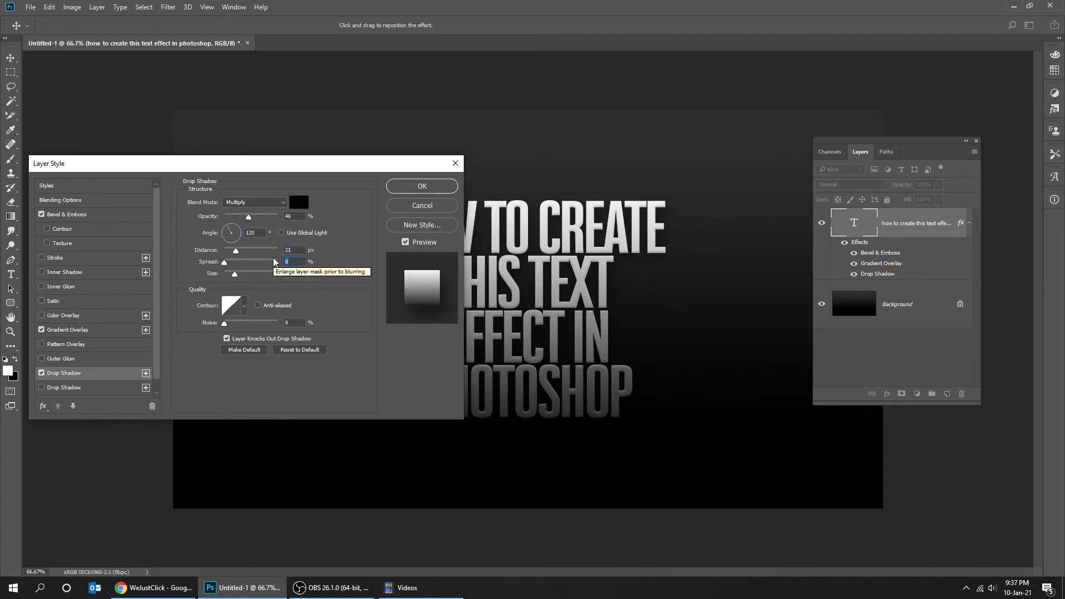
{"action": "type", "text": "0"}
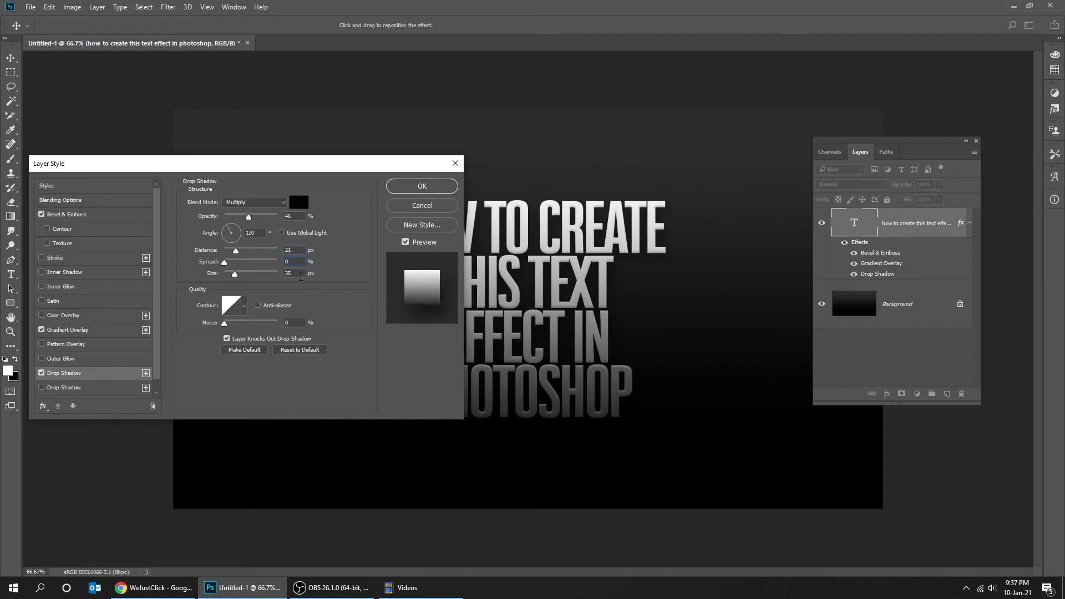
{"action": "type", "text": "35"}
- Add a second drop shadow: 76% opacity, 51° angle, 54 px distance, 0 spread, 114 px size
{"action": "left_click", "coordinate": [119, 387]}
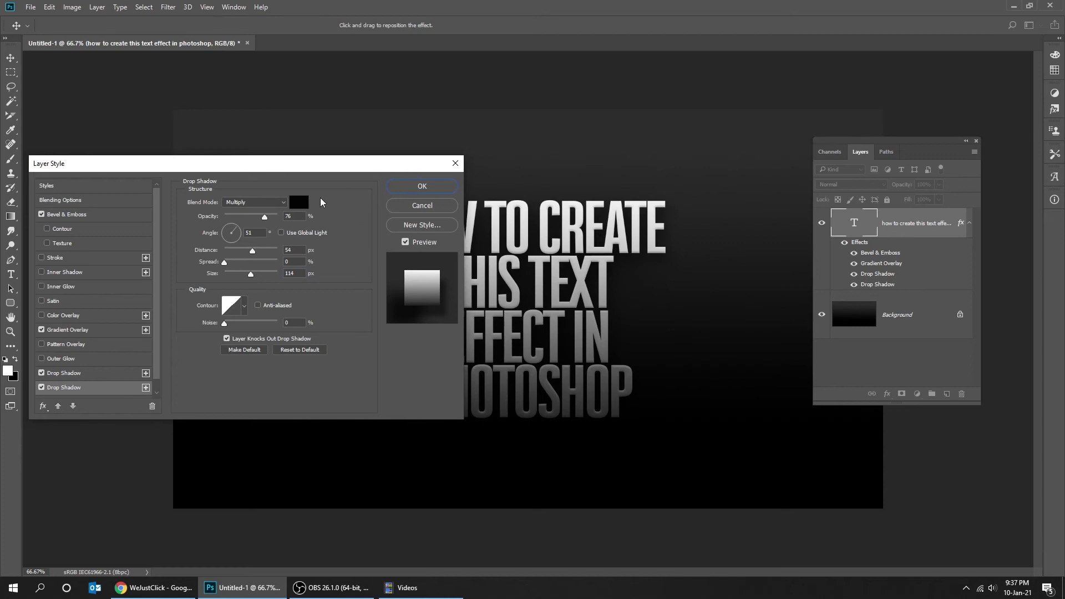
{"action": "left_click", "coordinate": [298, 213]}
{"action": "left_click", "coordinate": [264, 215]}
{"action": "key", "text": "Right"}
{"action": "key", "text": "Right"}
{"action": "key", "text": "Tab"}
{"action": "key", "text": "Tab"}
{"action": "key", "text": "Right"}
- Confirm the layer styles and drag the shadowed title a little upward, previewing it without panels
{"action": "left_click", "coordinate": [420, 187]}
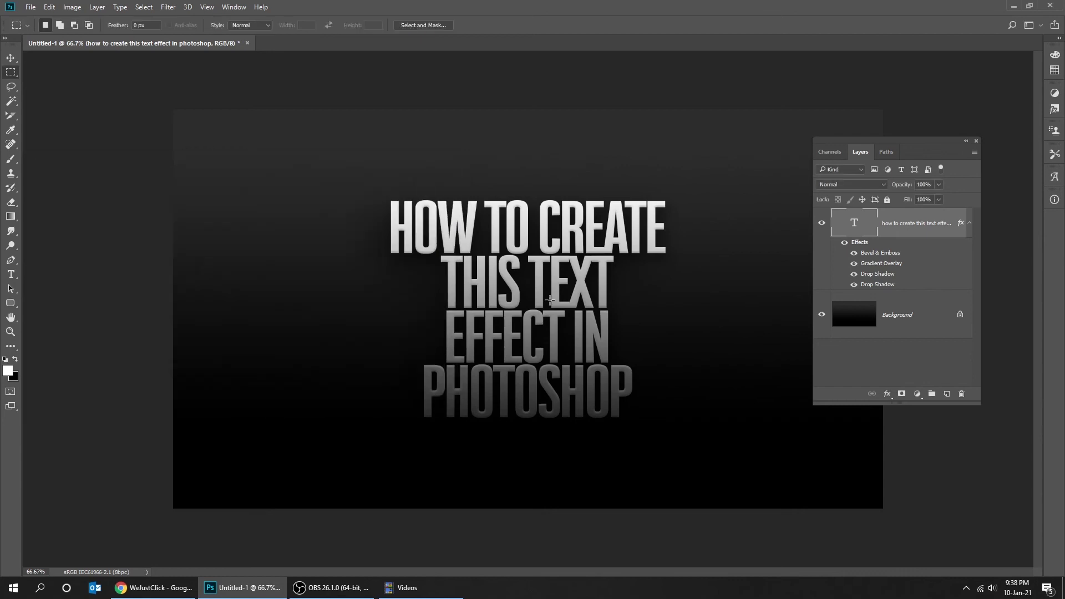
{"action": "key", "text": "v"}
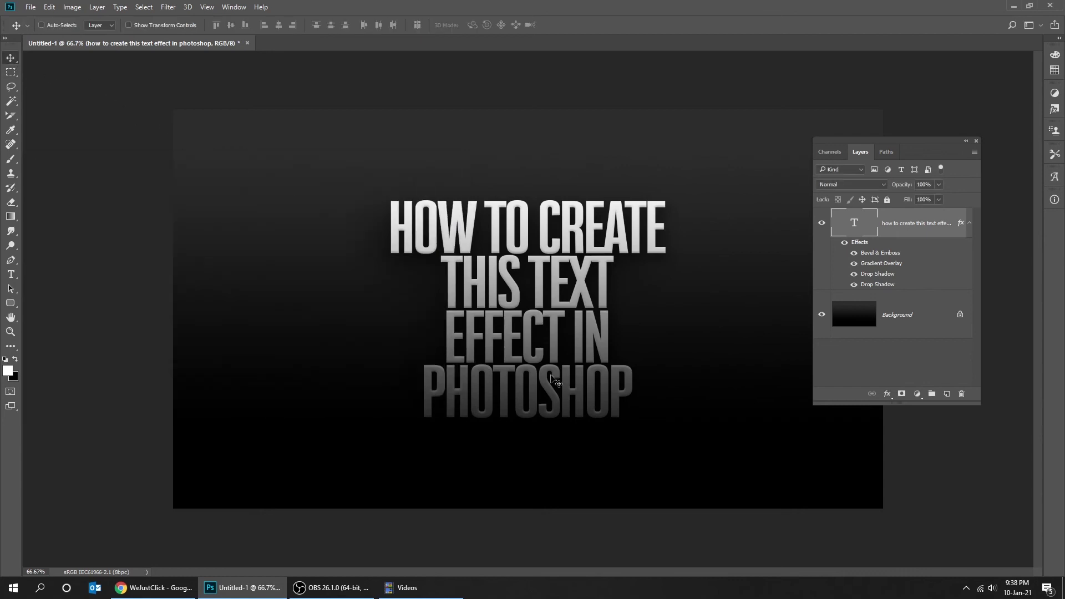
{"action": "left_click_drag", "start_coordinate": [551, 377], "coordinate": [551, 350]}
{"action": "key", "text": "Tab"}
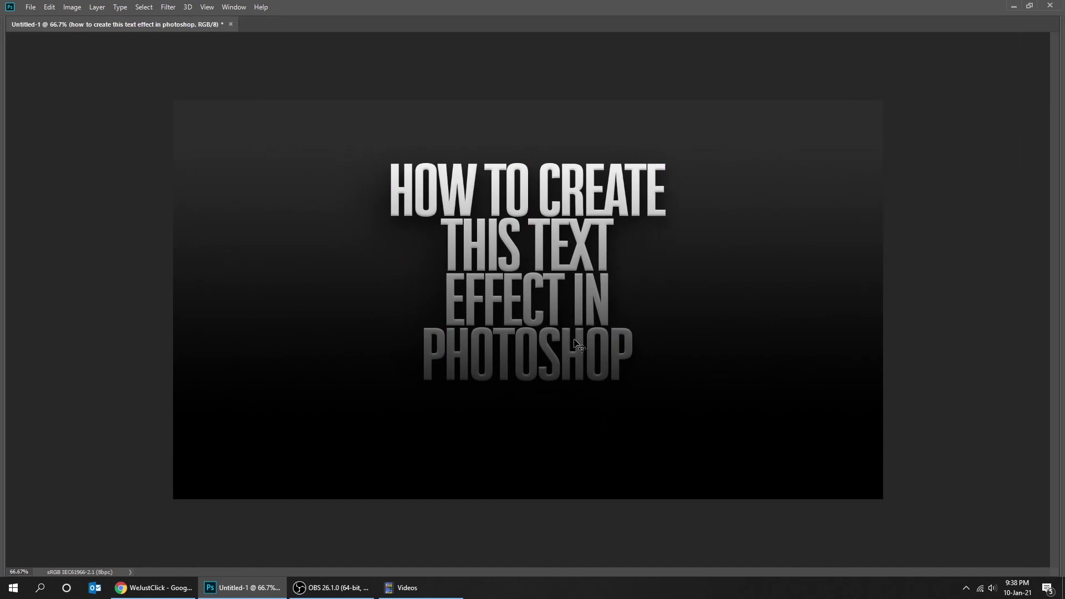
{"action": "left_click_drag", "start_coordinate": [574, 341], "coordinate": [577, 350]}
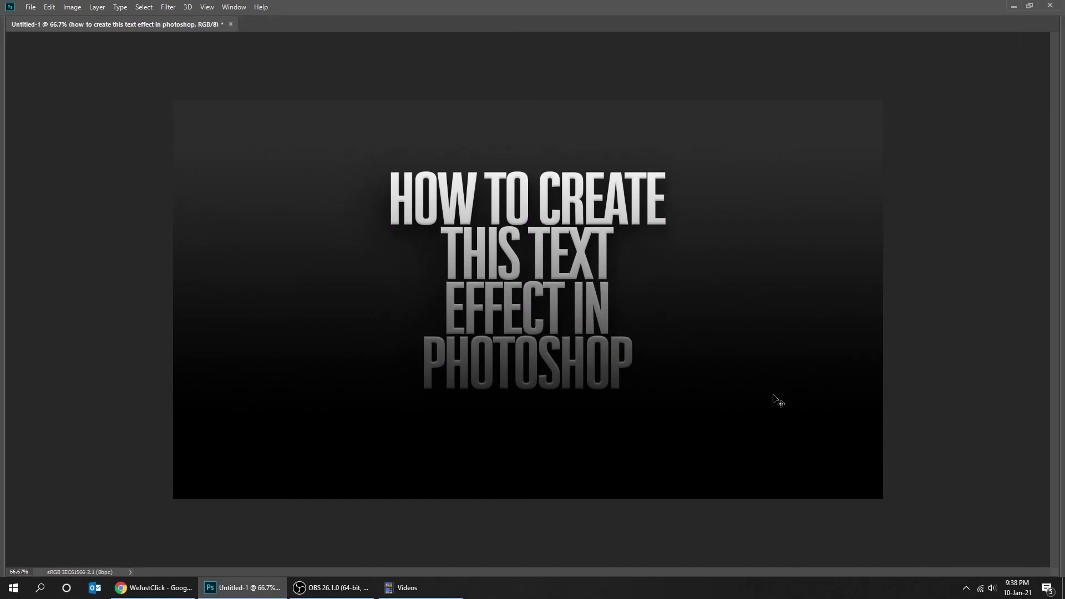
{"action": "key", "text": "Tab"}
{"action": "left_click", "coordinate": [898, 316]}
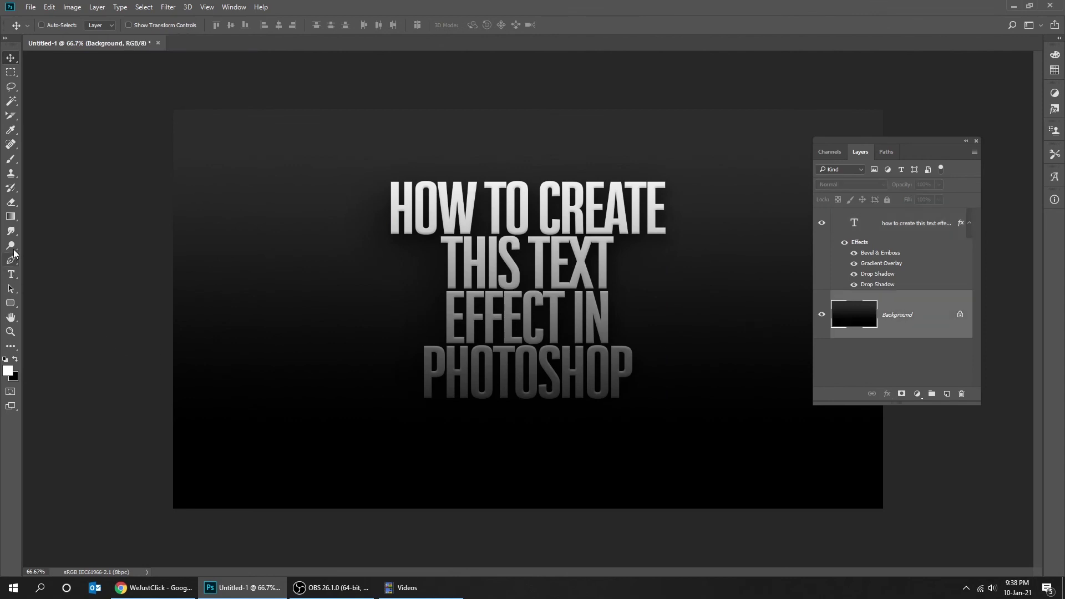
- Set the foreground to #2c2c2c and drag a bottom-to-top gradient across the Background layer
{"action": "left_click", "coordinate": [10, 216]}
{"action": "left_click", "coordinate": [8, 371]}
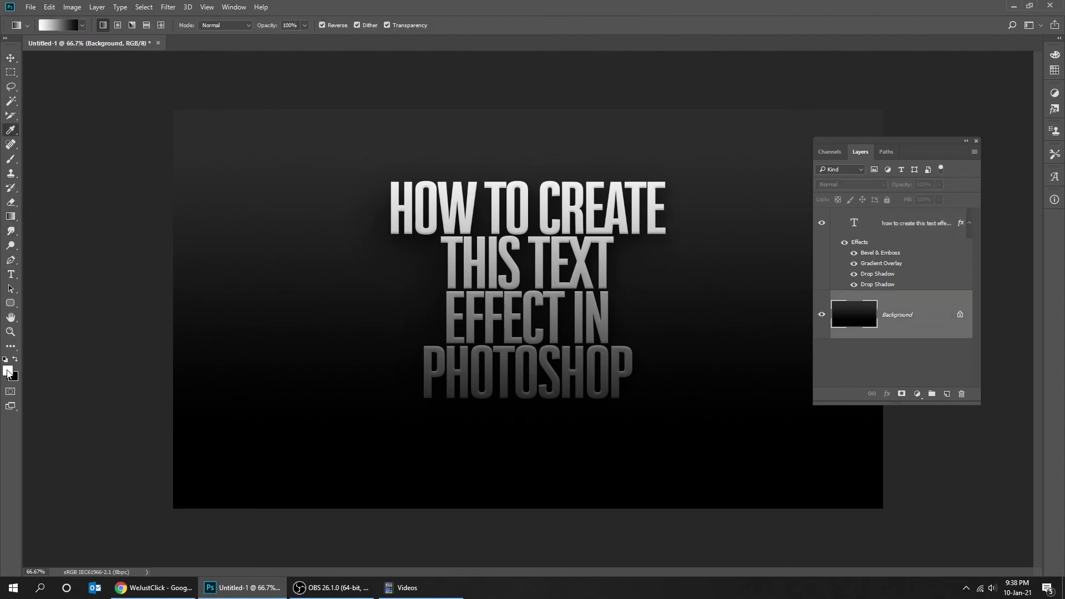
{"action": "type", "text": "2c2c2c"}
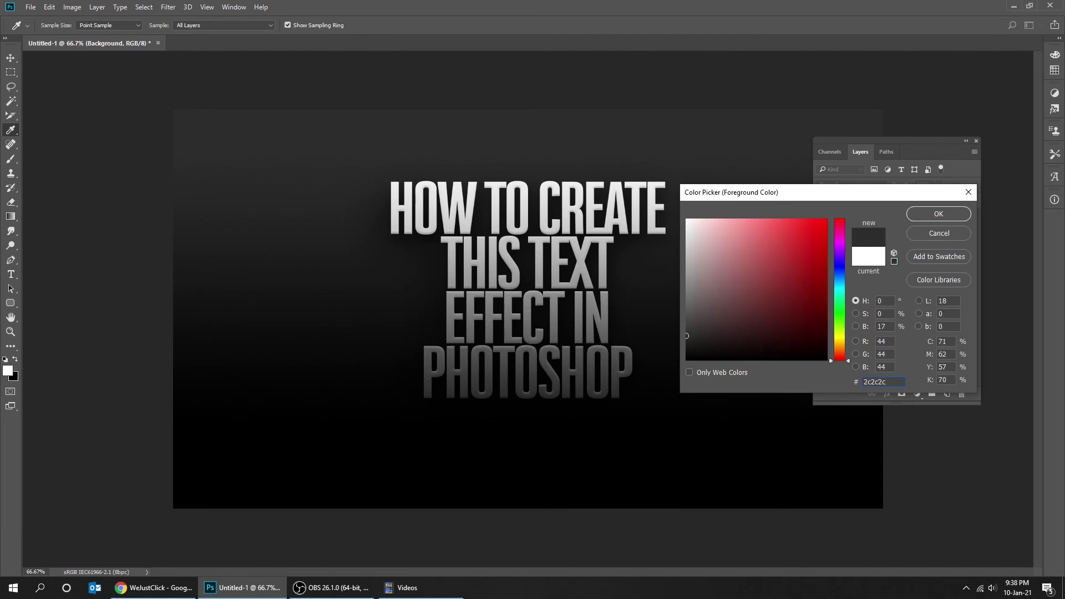
{"action": "left_click", "coordinate": [920, 212]}
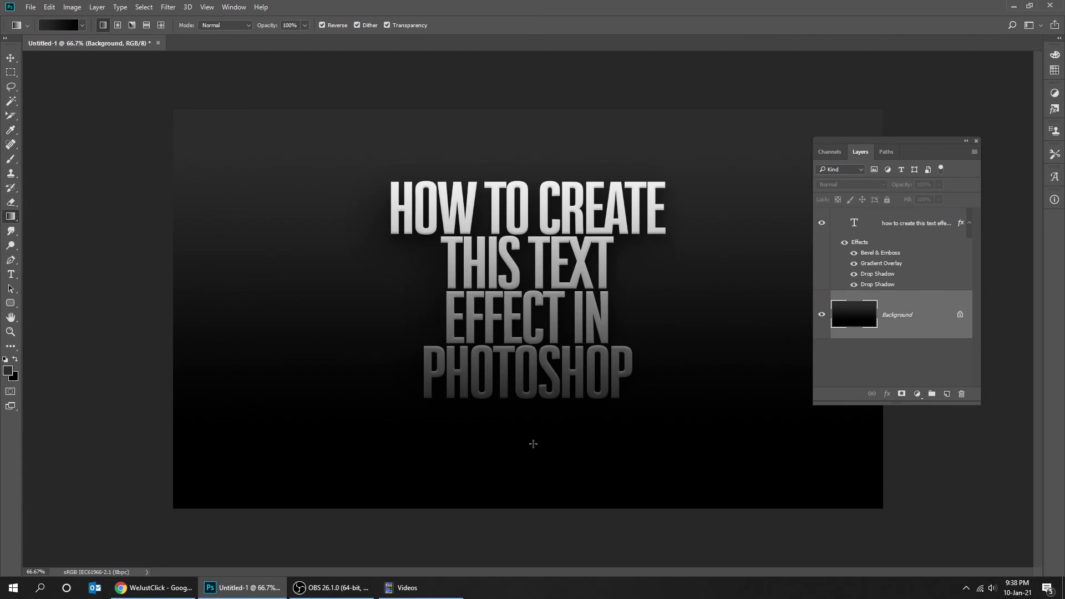
{"action": "left_click_drag", "start_coordinate": [541, 439], "coordinate": [536, 297]}
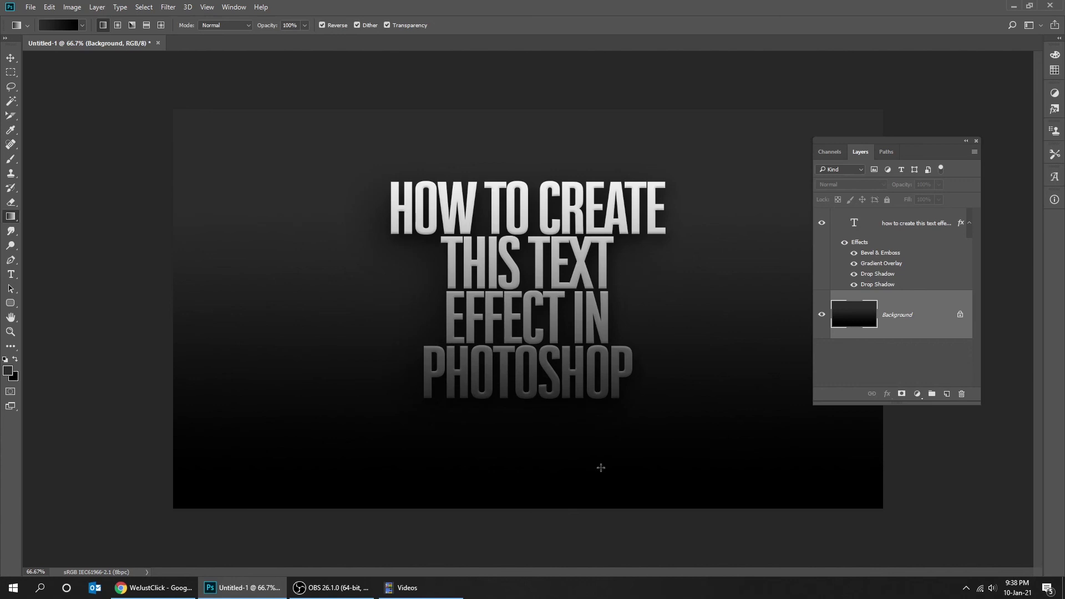
- With the Move tool active, hide all panels and fit the finished title to the window
{"action": "key", "text": "v"}
{"action": "key", "text": "Tab"}
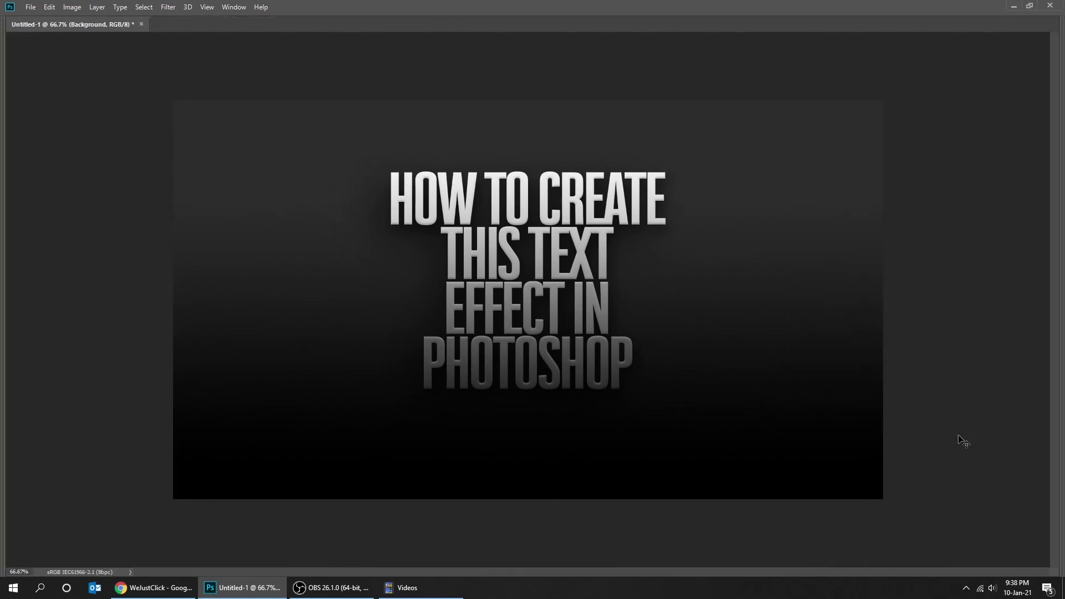
{"action": "key", "text": "ctrl+0"}
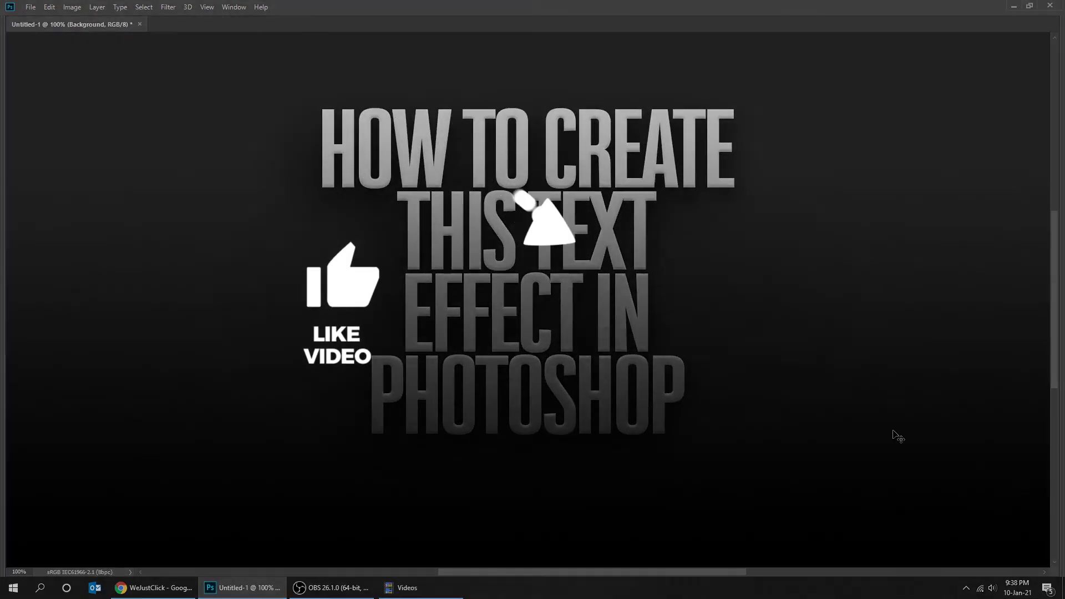